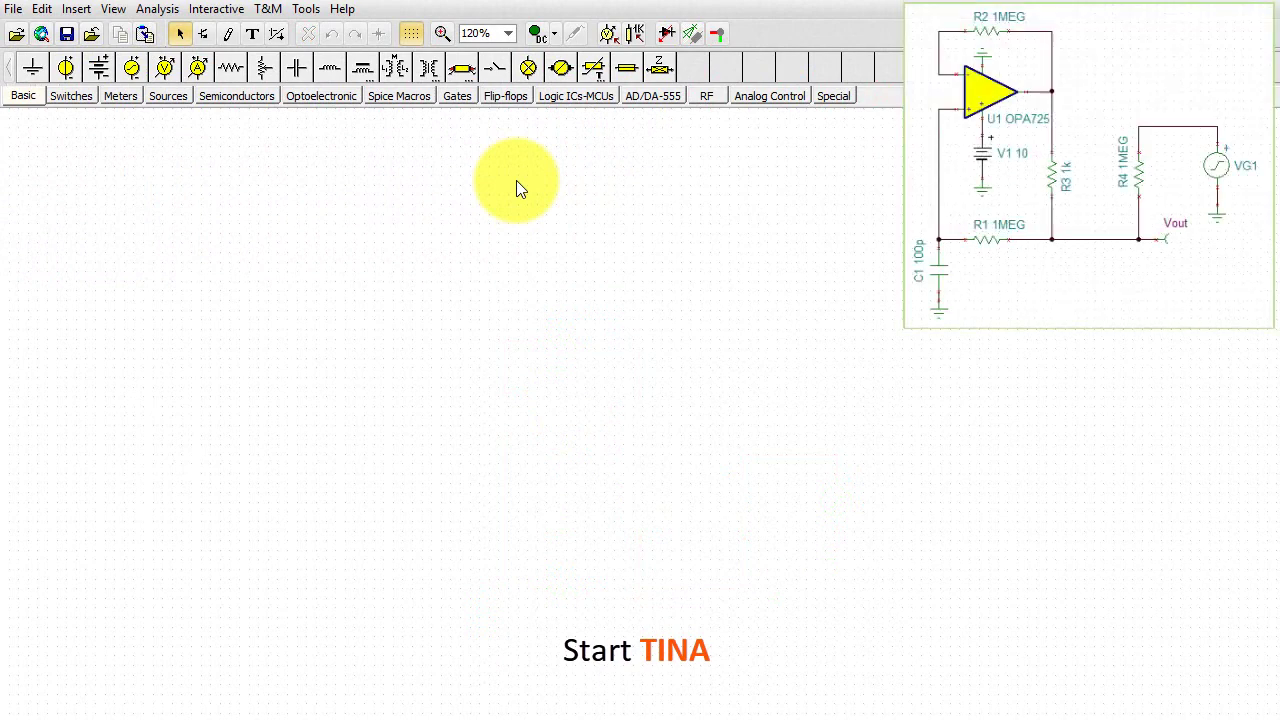
Bring up the Operational Amplifiers list from the SPICE macro component set.
left_click(397, 103)
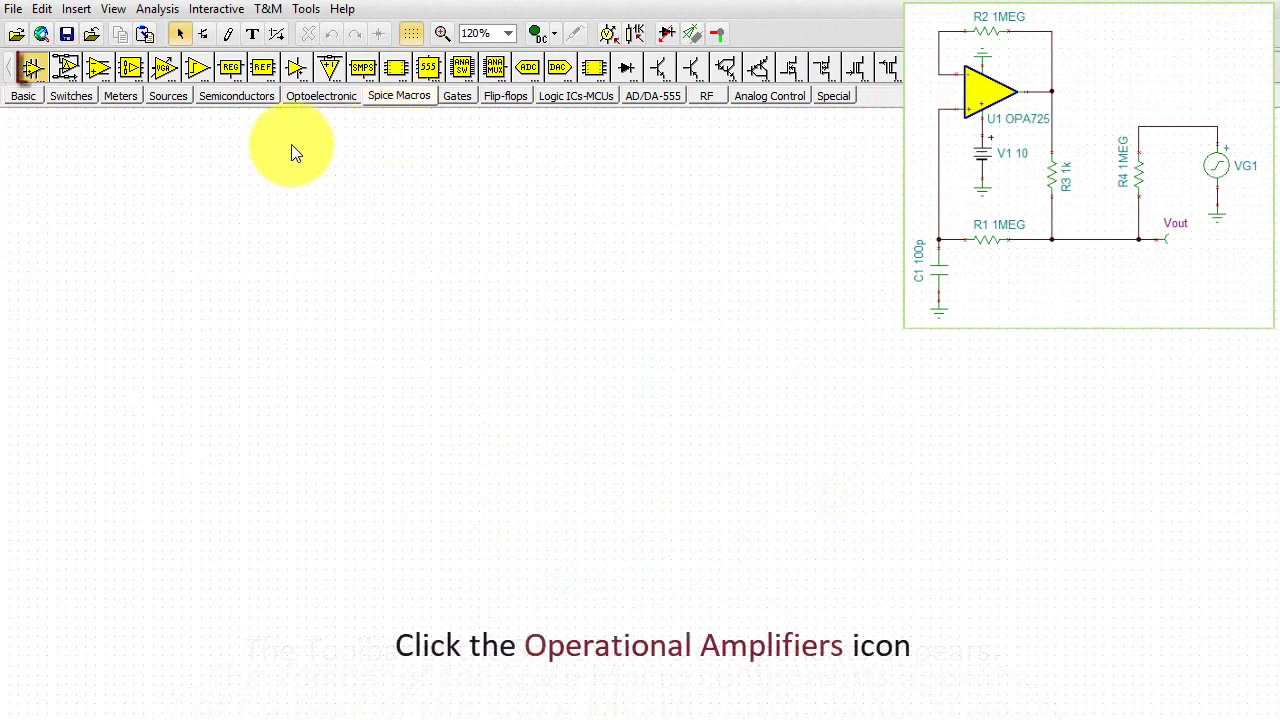
left_click(31, 68)
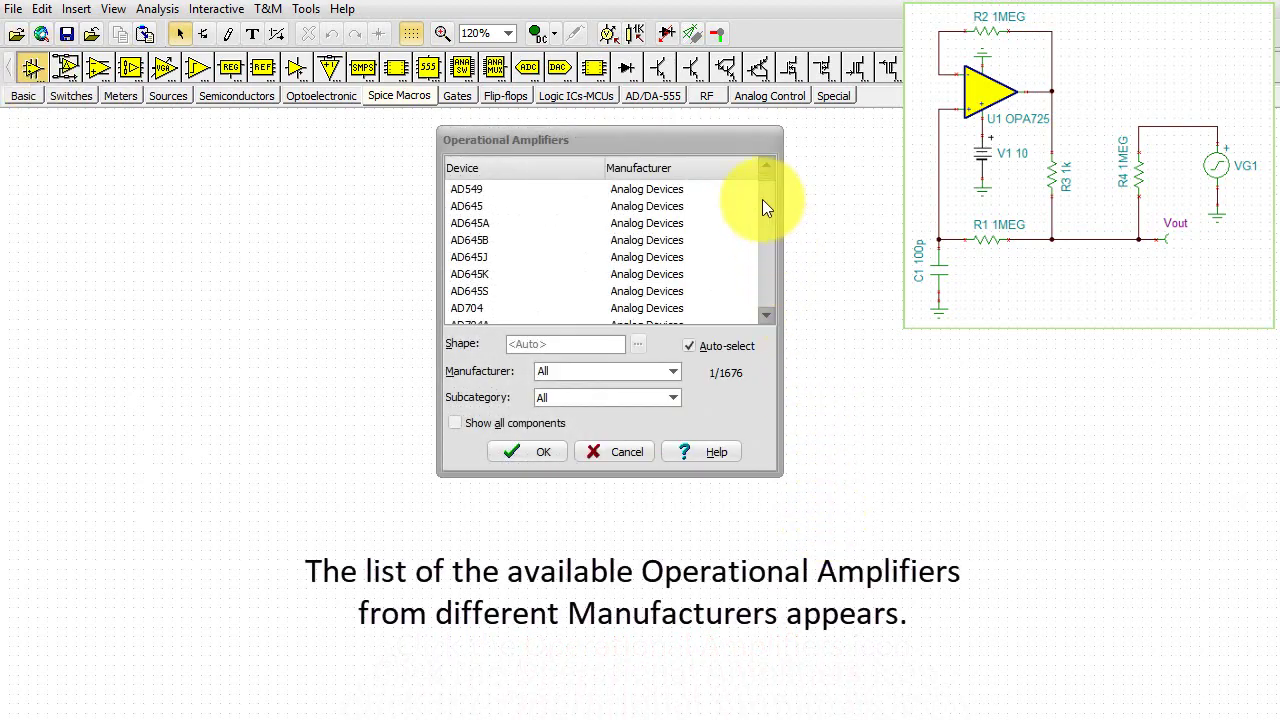
left_click_drag(762, 177, 765, 222)
Filter the manufacturer to Texas Instruments and select the OPA725 op-amp.
left_click(673, 371)
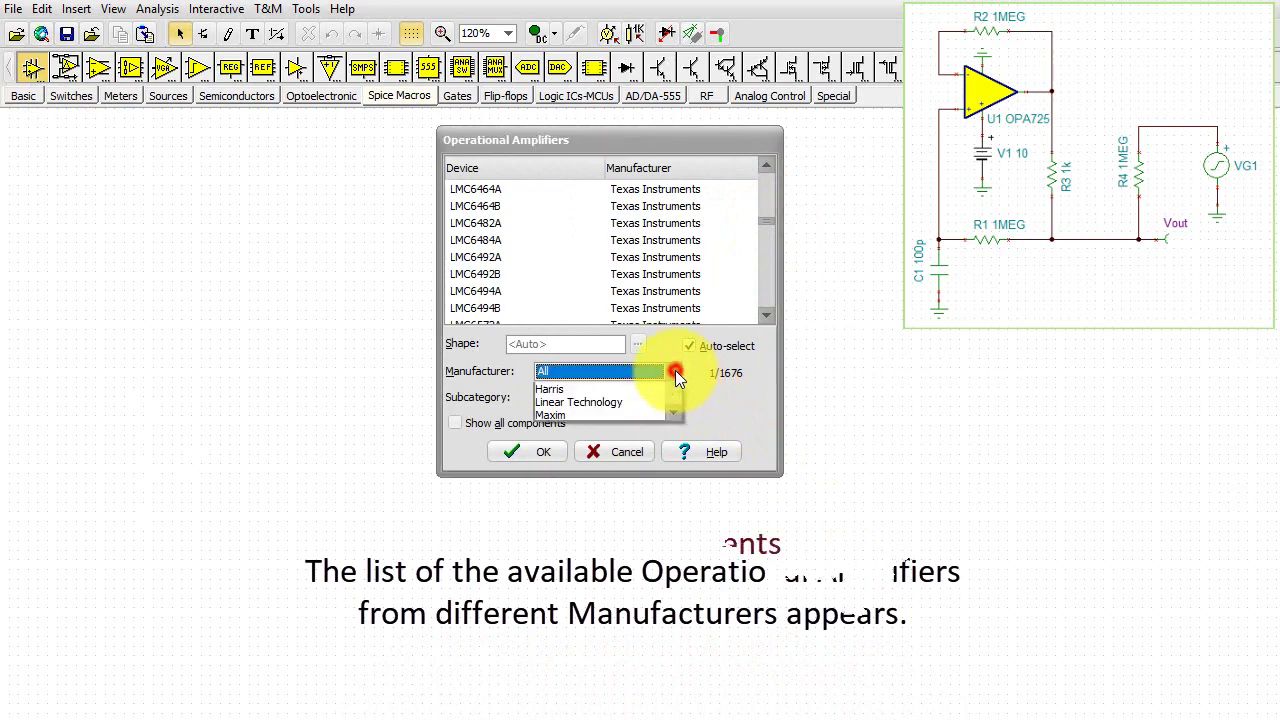
scroll(670, 460, "down", 2)
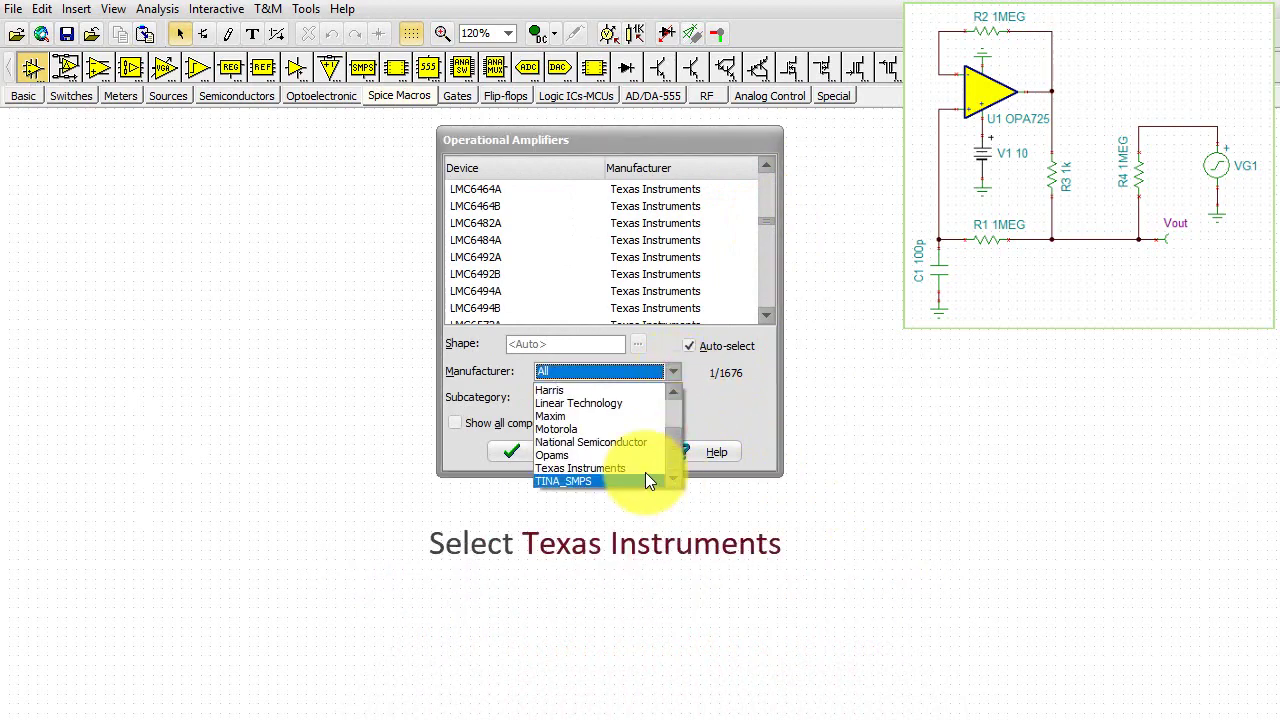
left_click(620, 468)
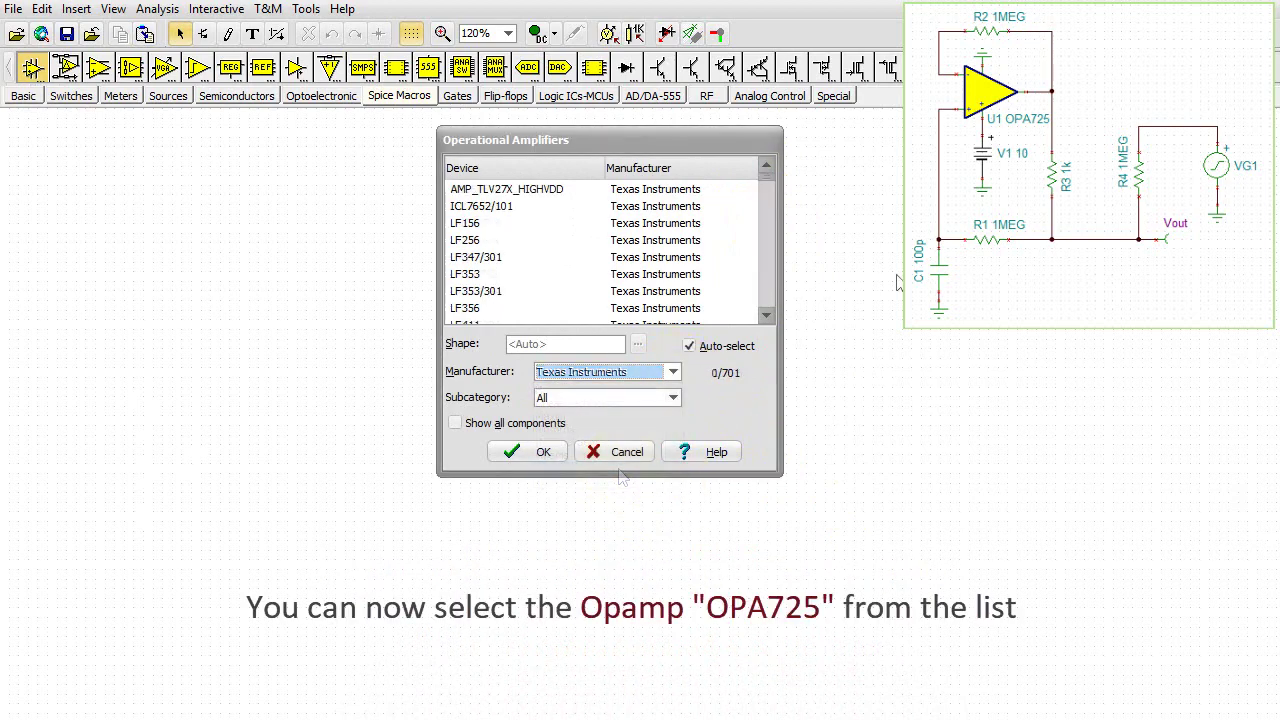
type("opa")
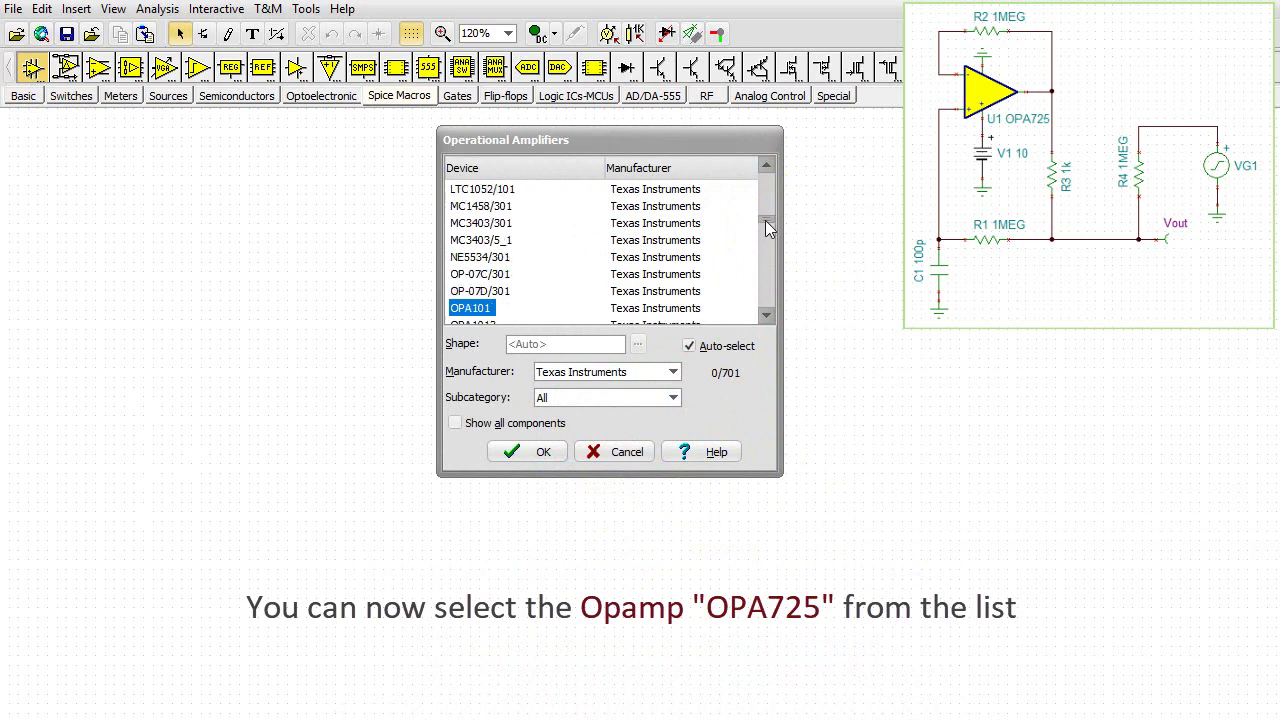
left_click_drag(767, 225, 766, 266)
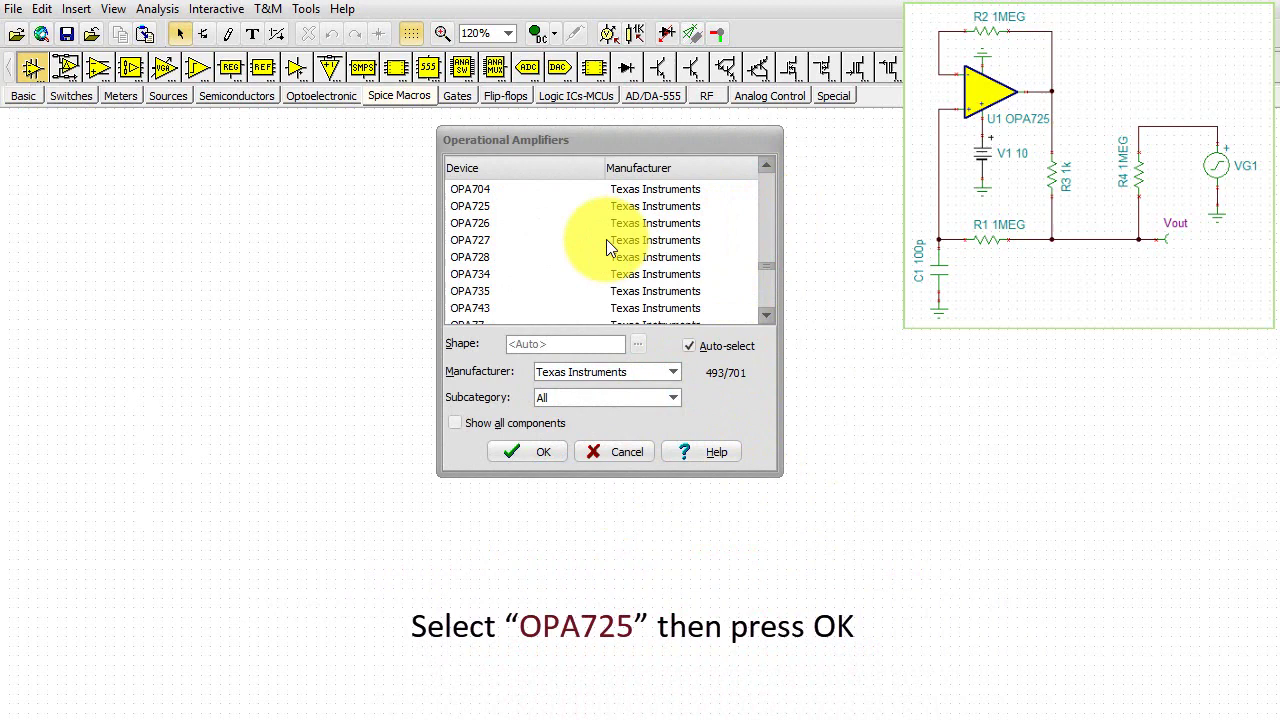
left_click(487, 214)
left_click(487, 214)
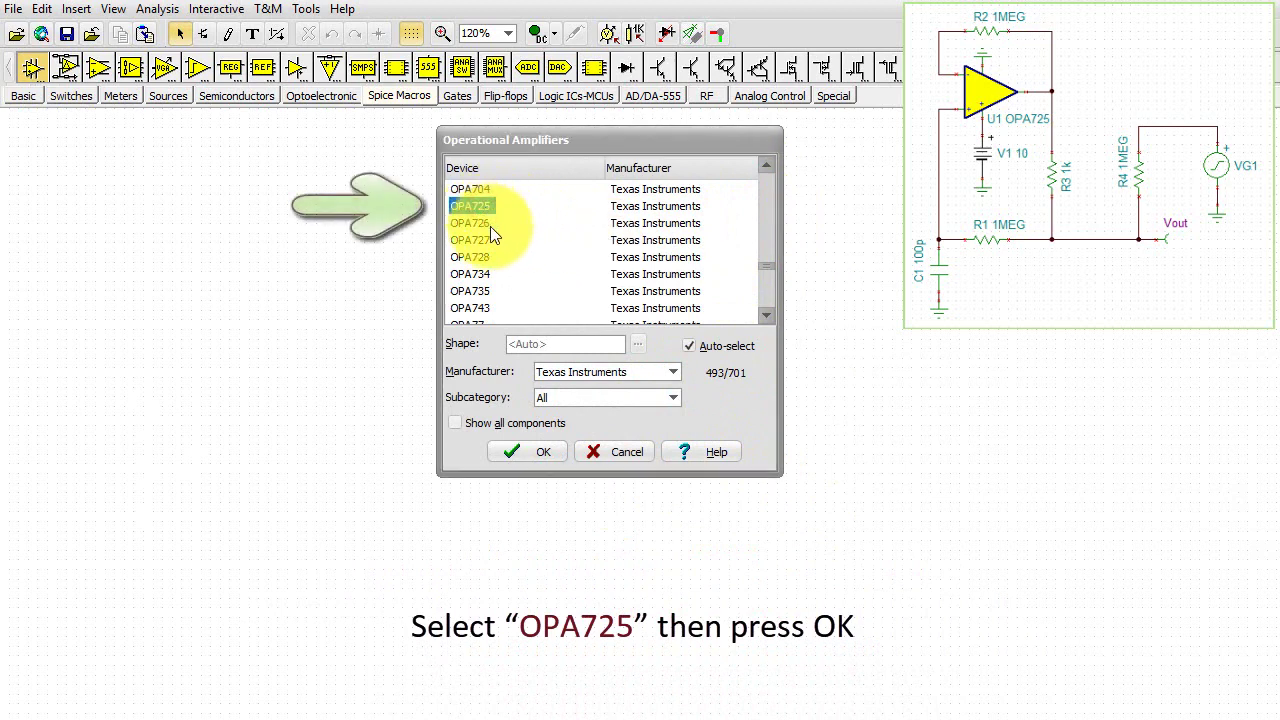
Place op-amp U1 and capacitor C1 below it, rotated to stand vertically.
left_click(524, 452)
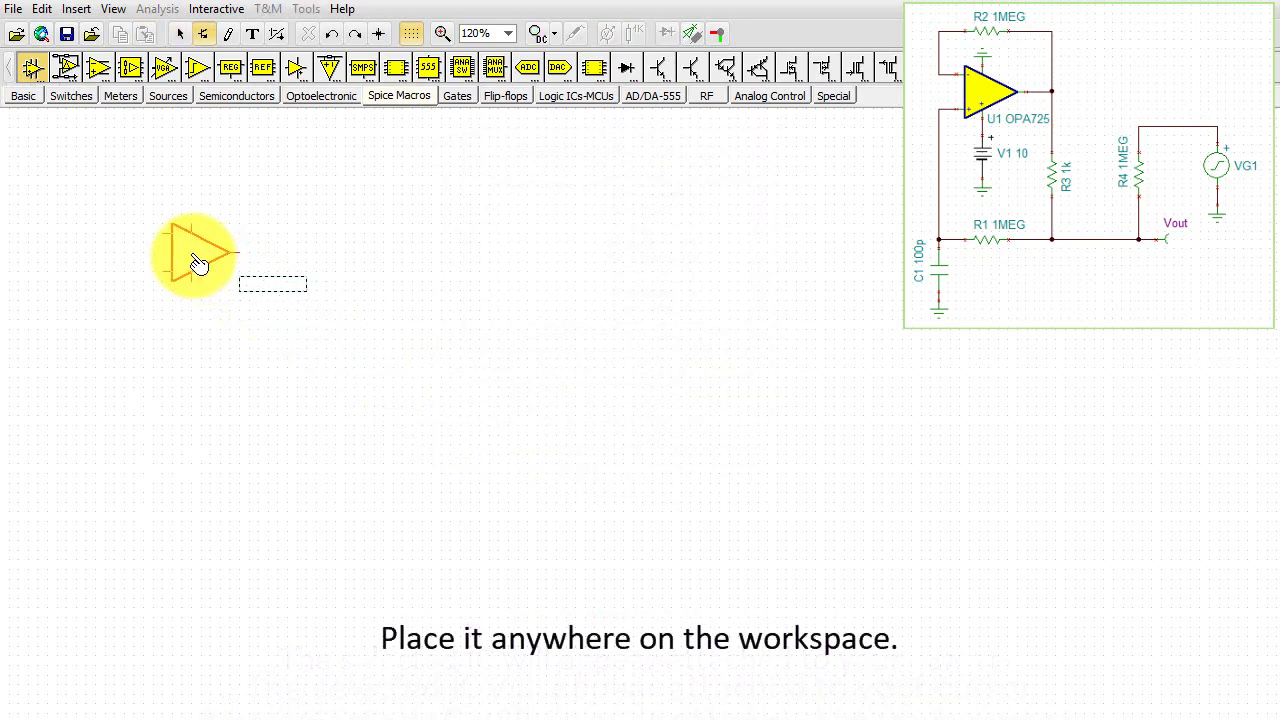
left_click(196, 260)
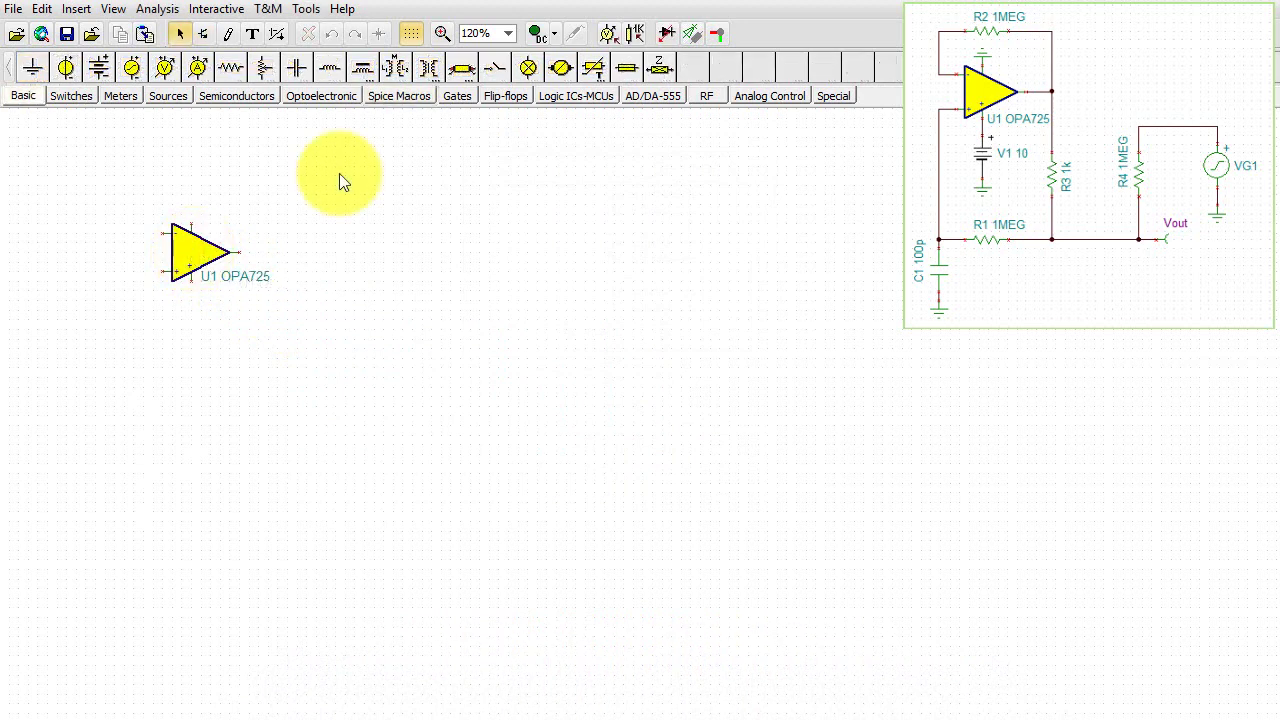
left_click(296, 72)
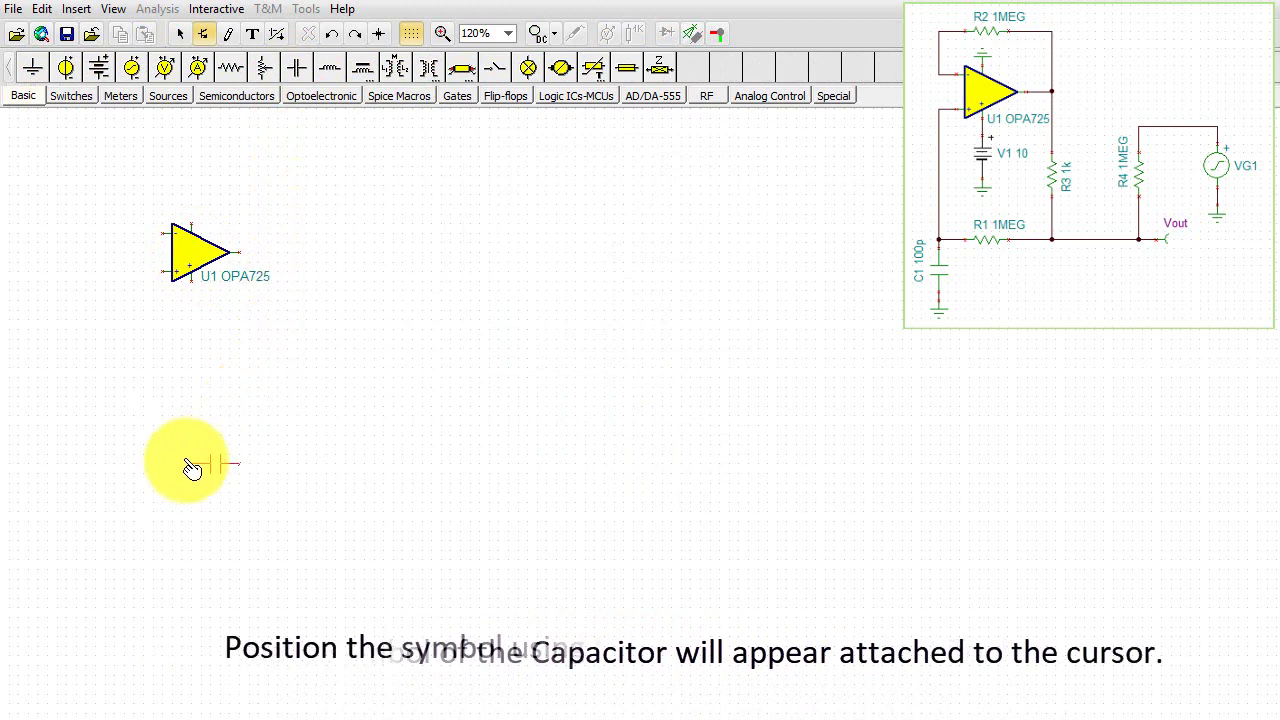
left_click(152, 474)
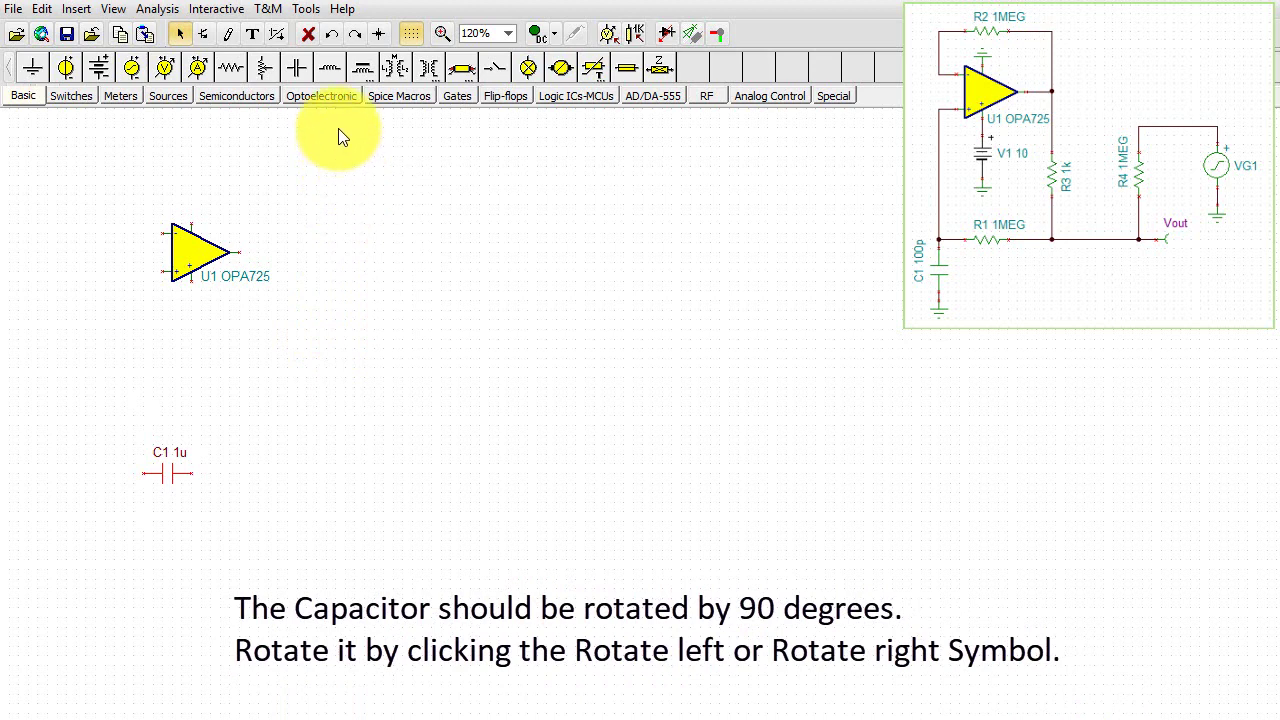
left_click(335, 43)
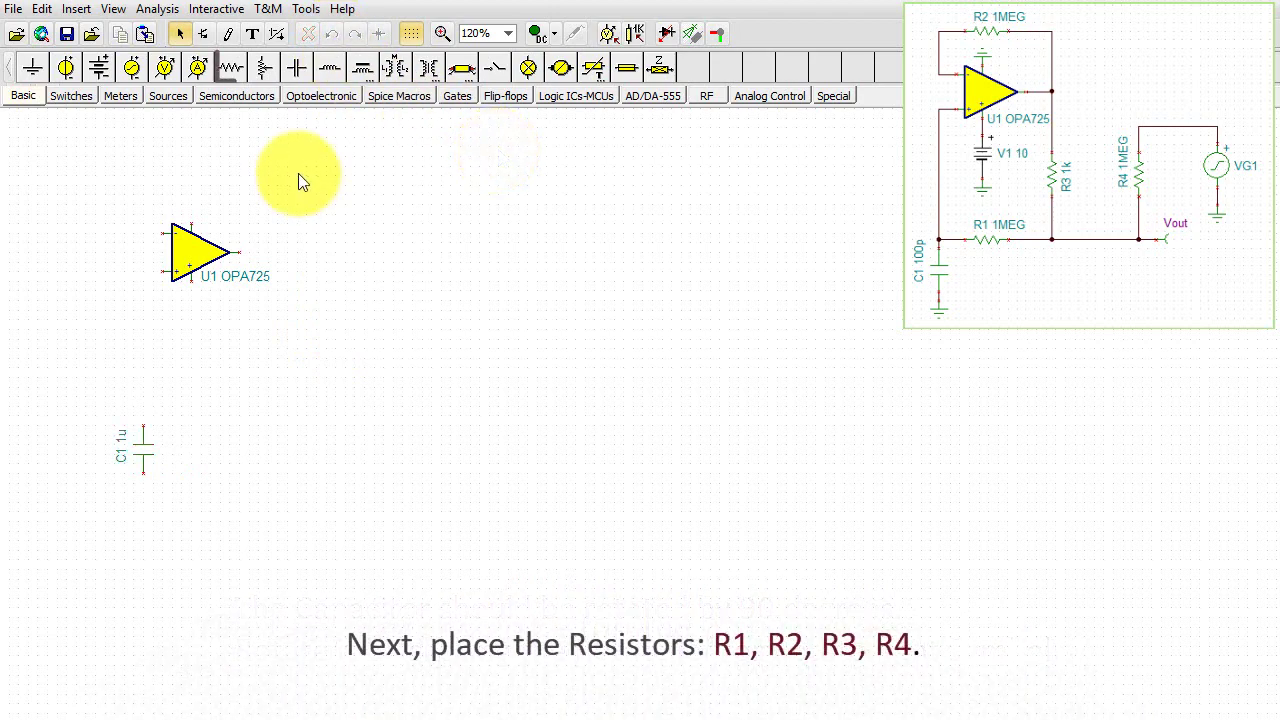
Add a resistor, generator VG1 right of R4, battery V1 below the op-amp, and a Vout voltage pin.
left_click(231, 67)
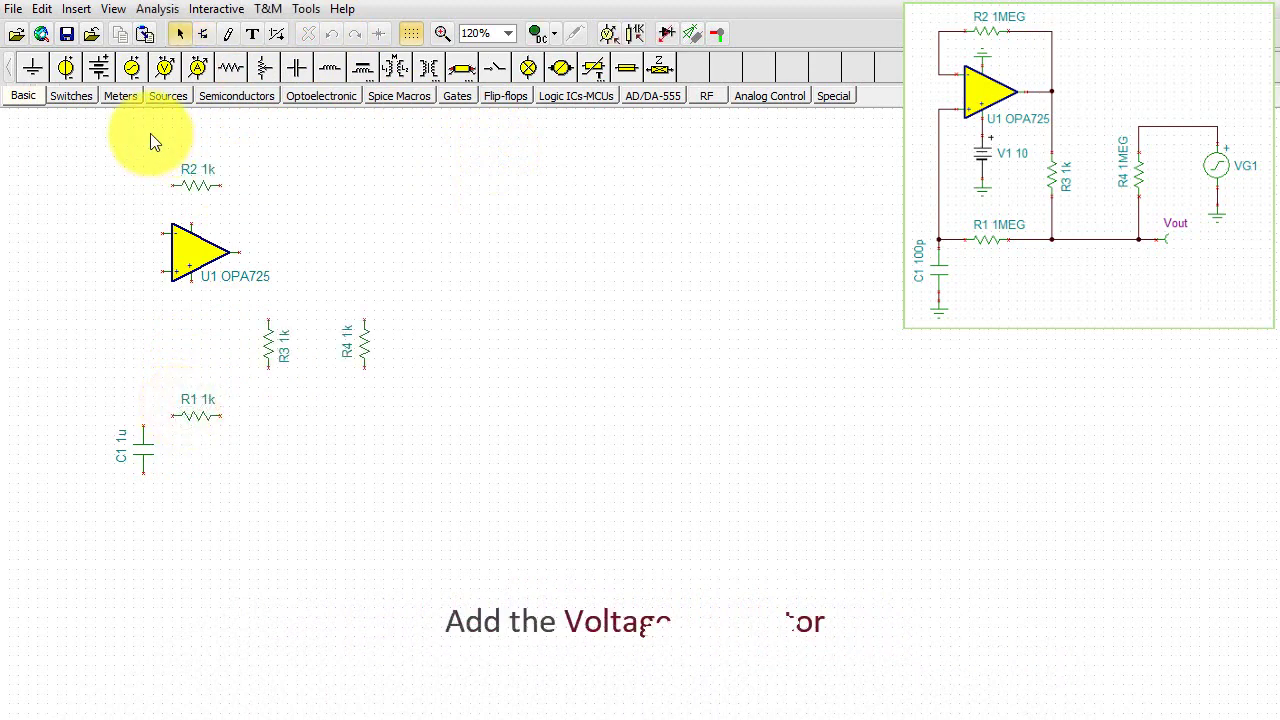
left_click(131, 69)
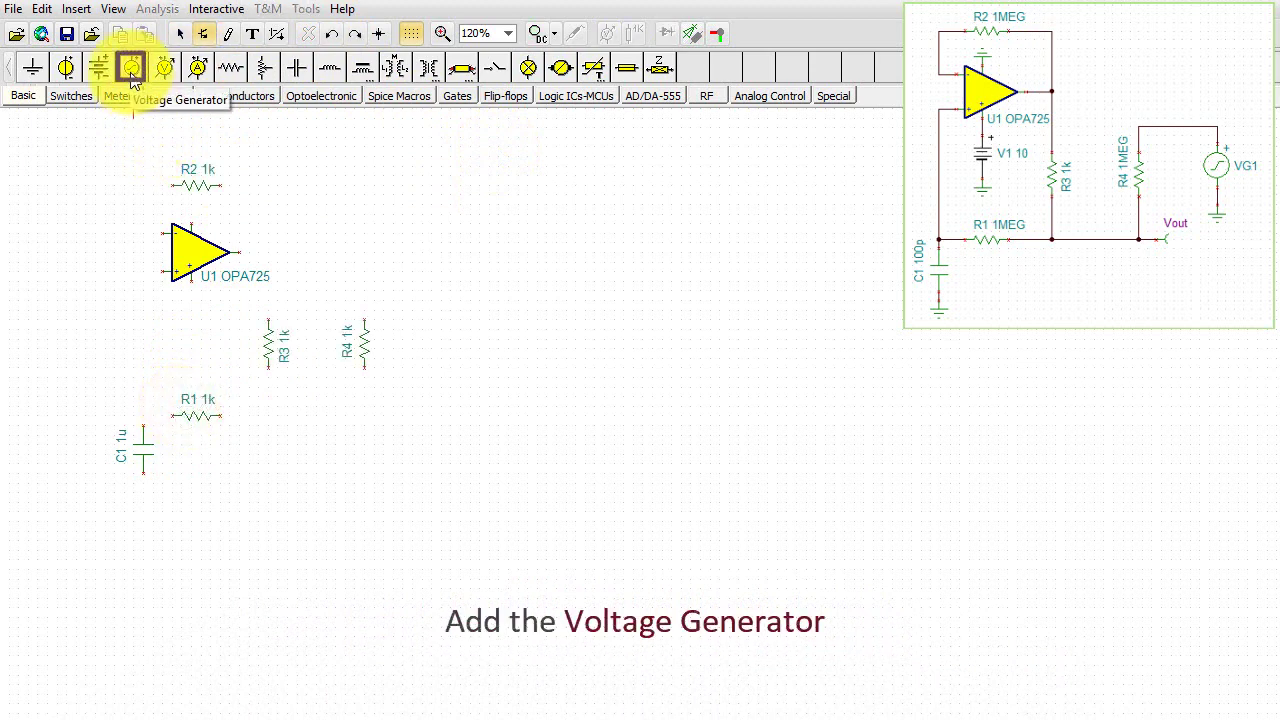
left_click(456, 318)
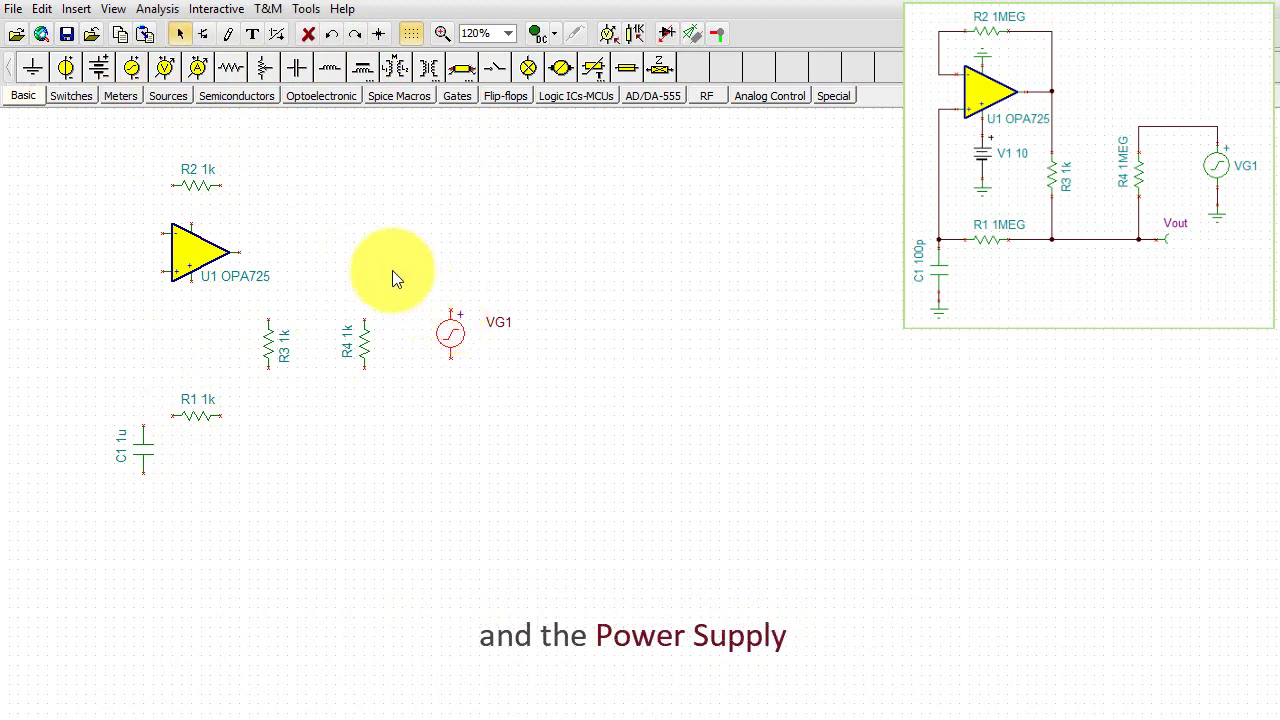
left_click(97, 67)
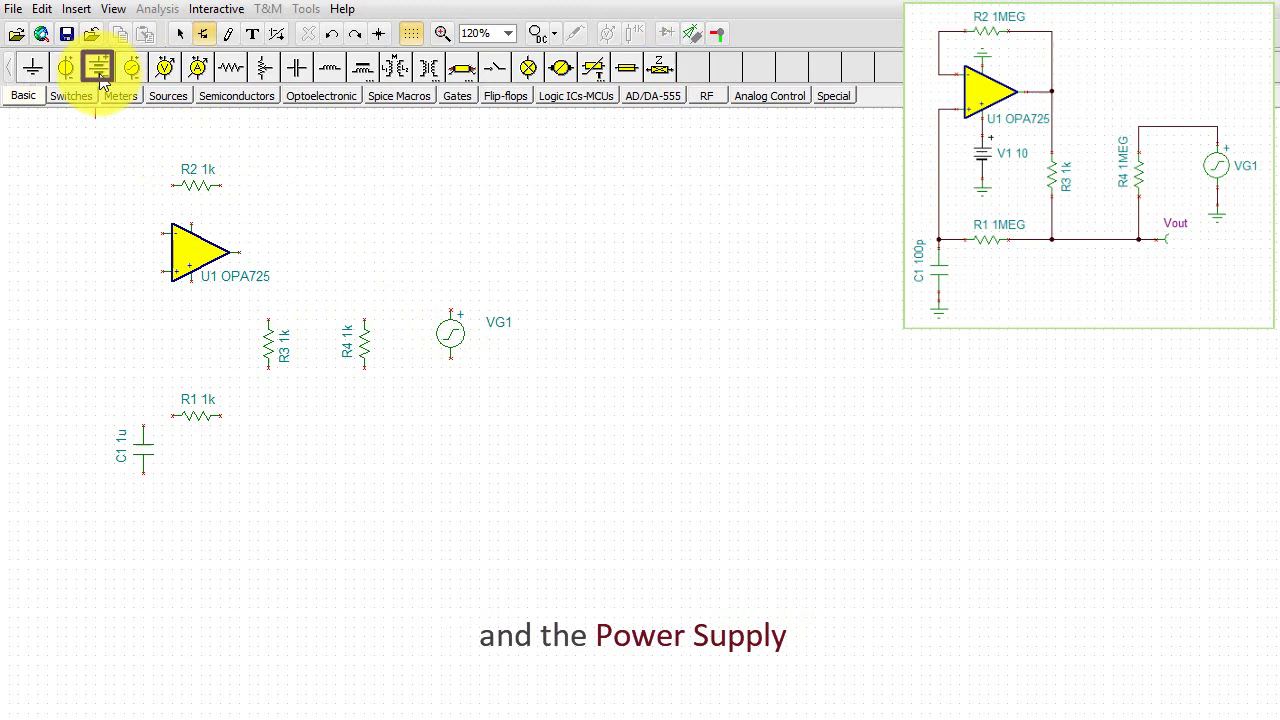
left_click(191, 313)
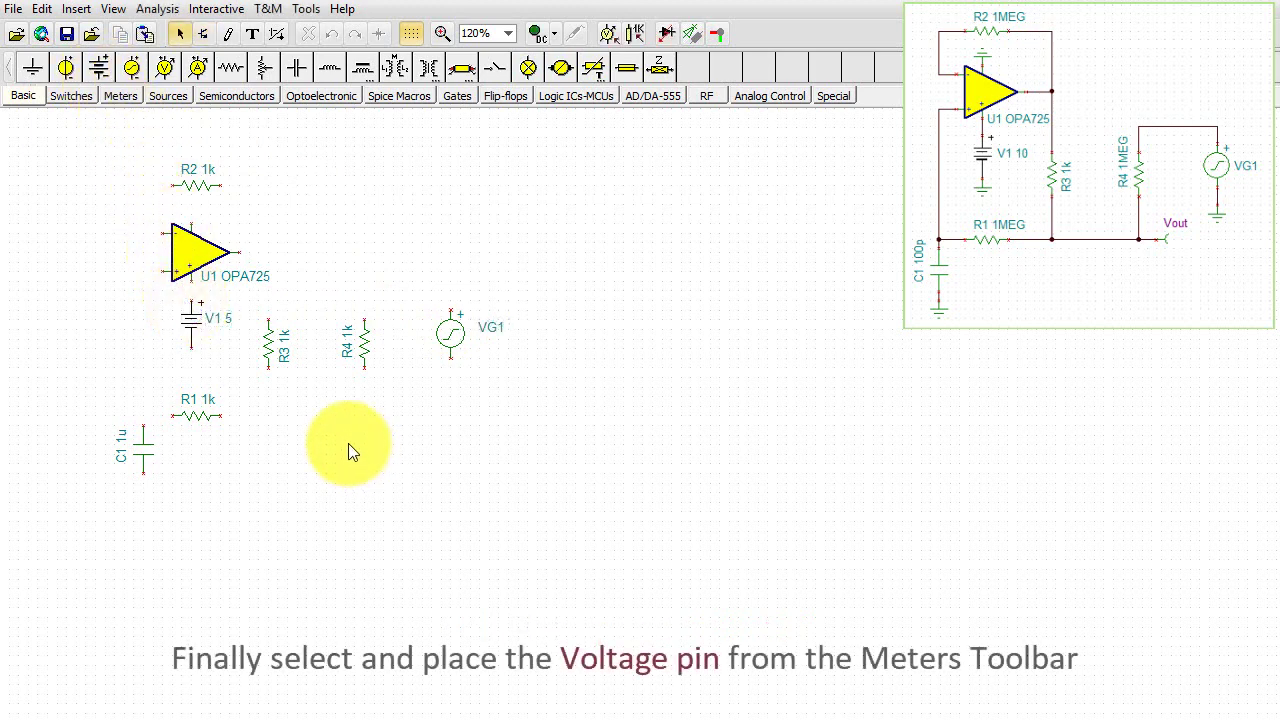
left_click(118, 97)
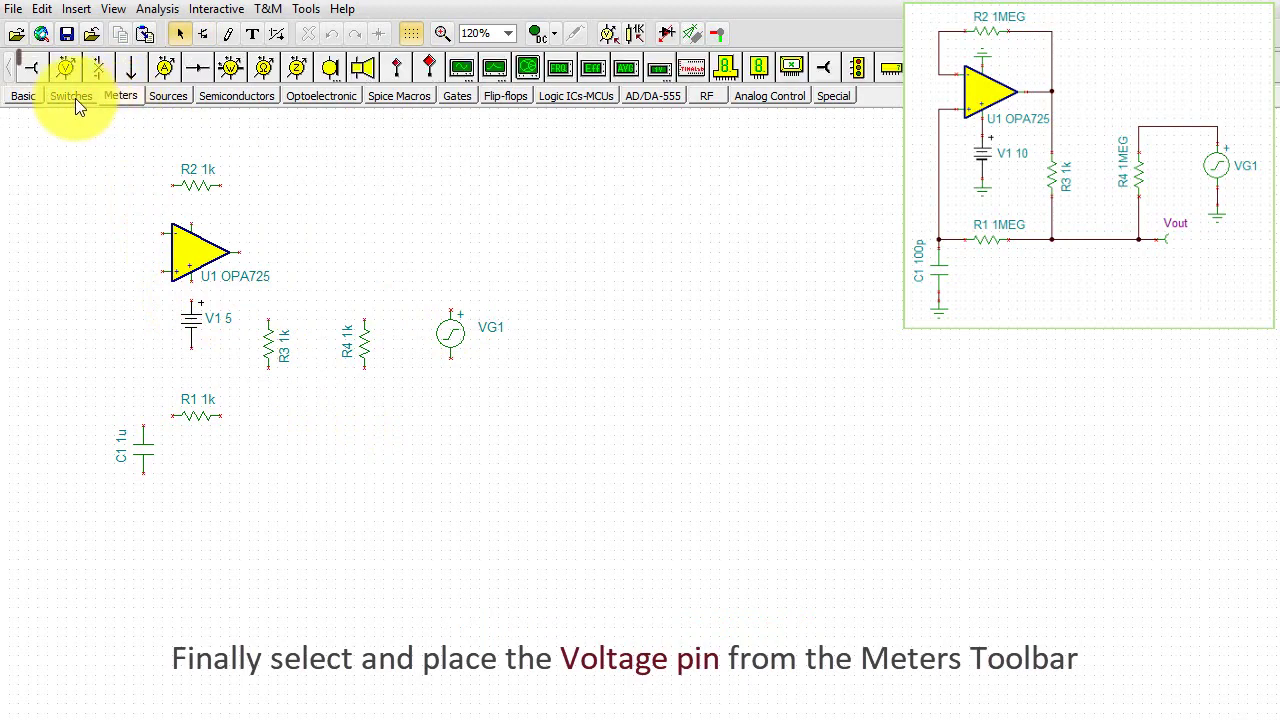
left_click(31, 67)
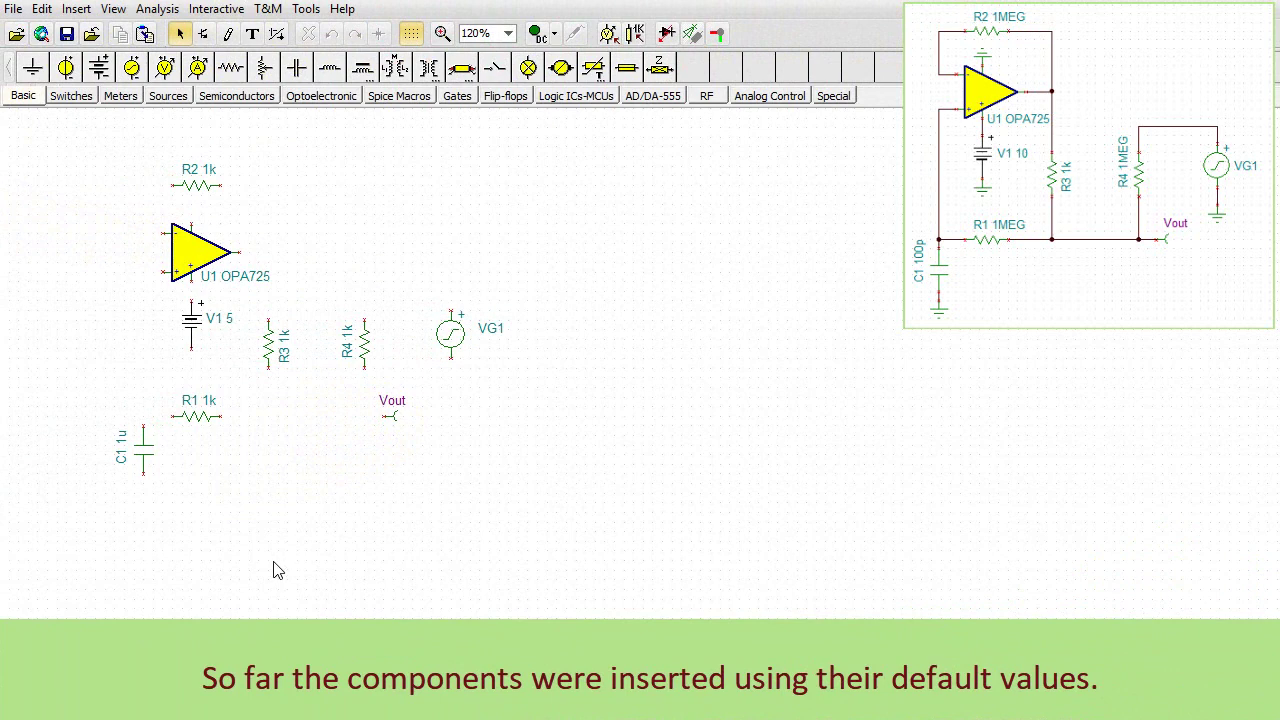
Change capacitor C1's capacitance to 100p.
double_click(146, 456)
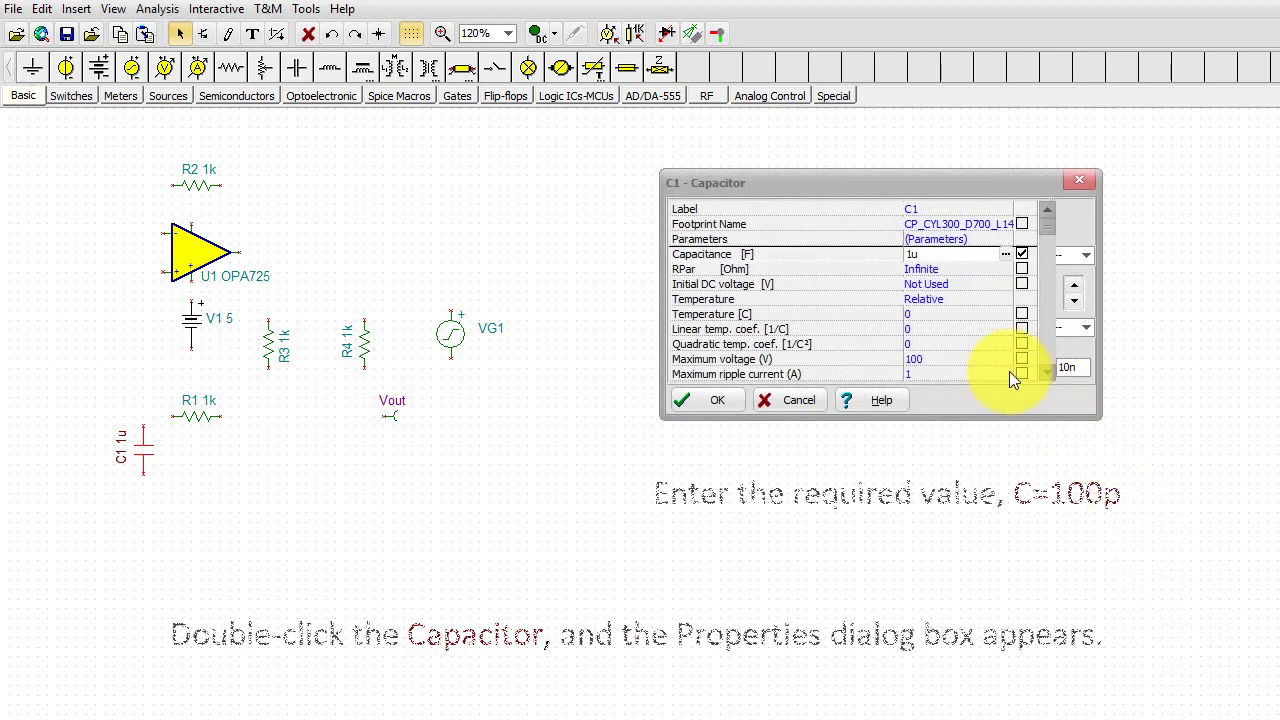
left_click(887, 250)
type("100p")
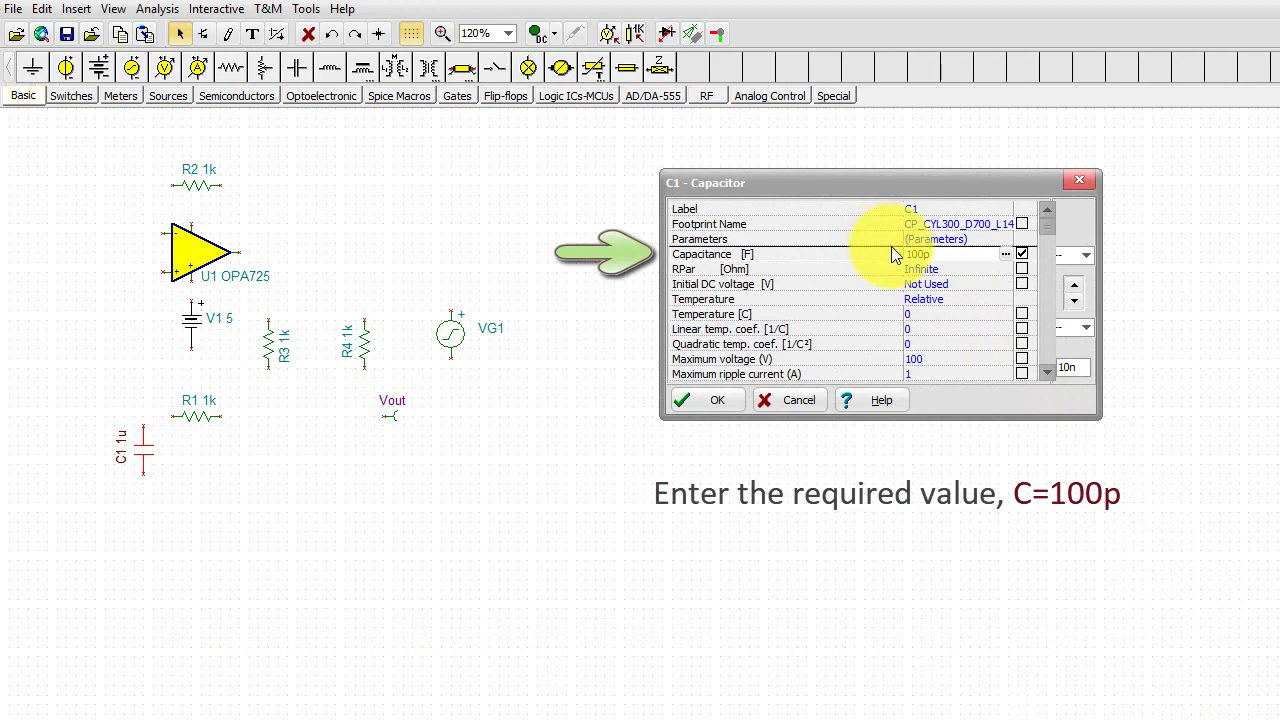
left_click(710, 400)
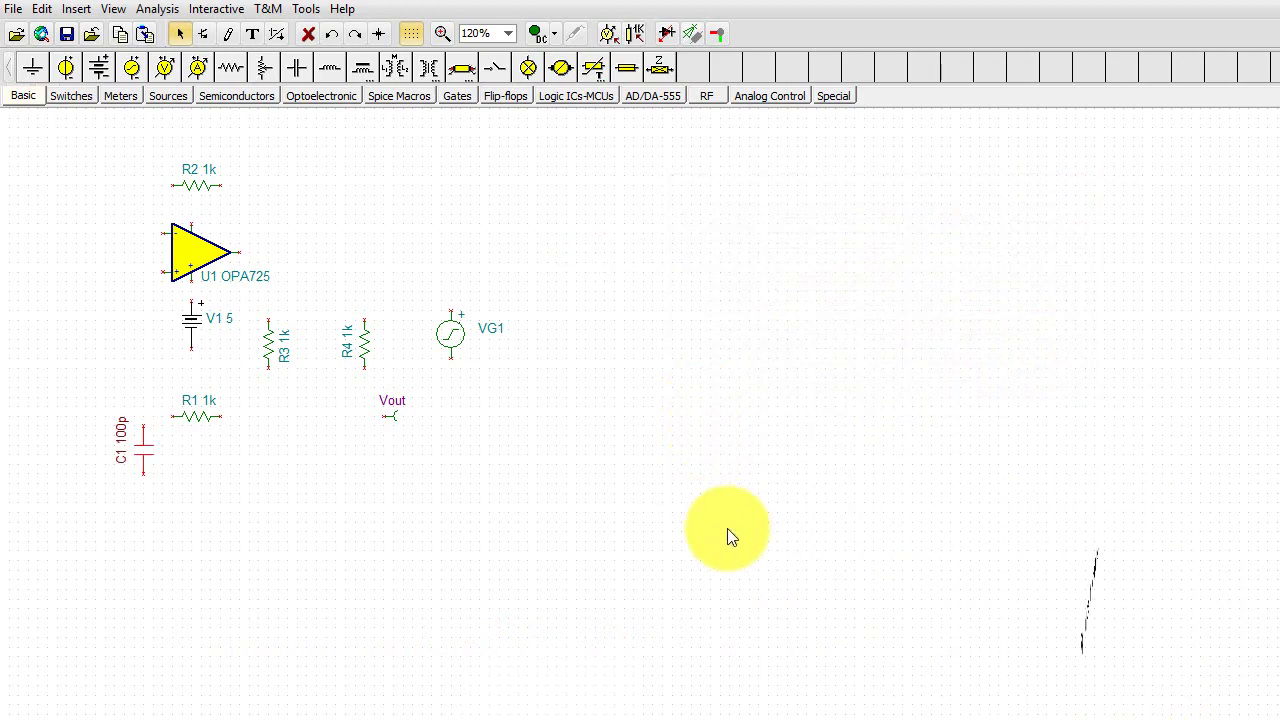
key("Escape")
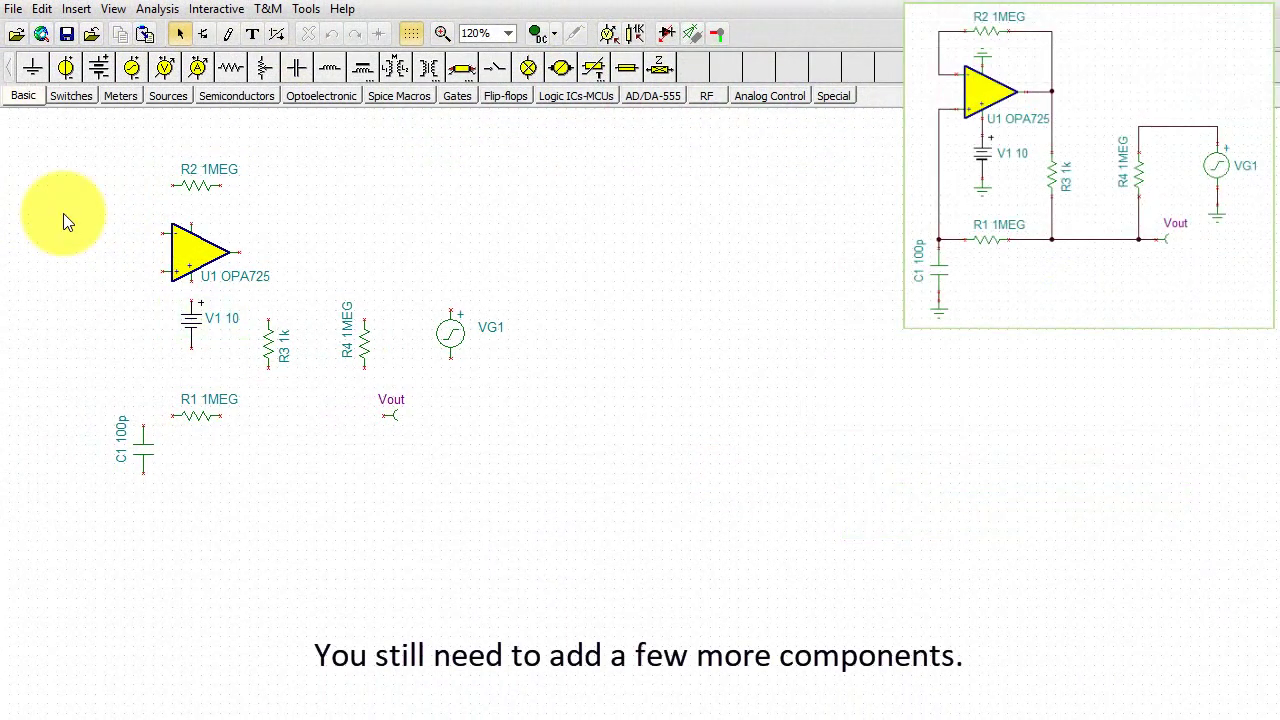
Add ground symbols below battery V1 and at the op-amp's top pin.
left_click(33, 70)
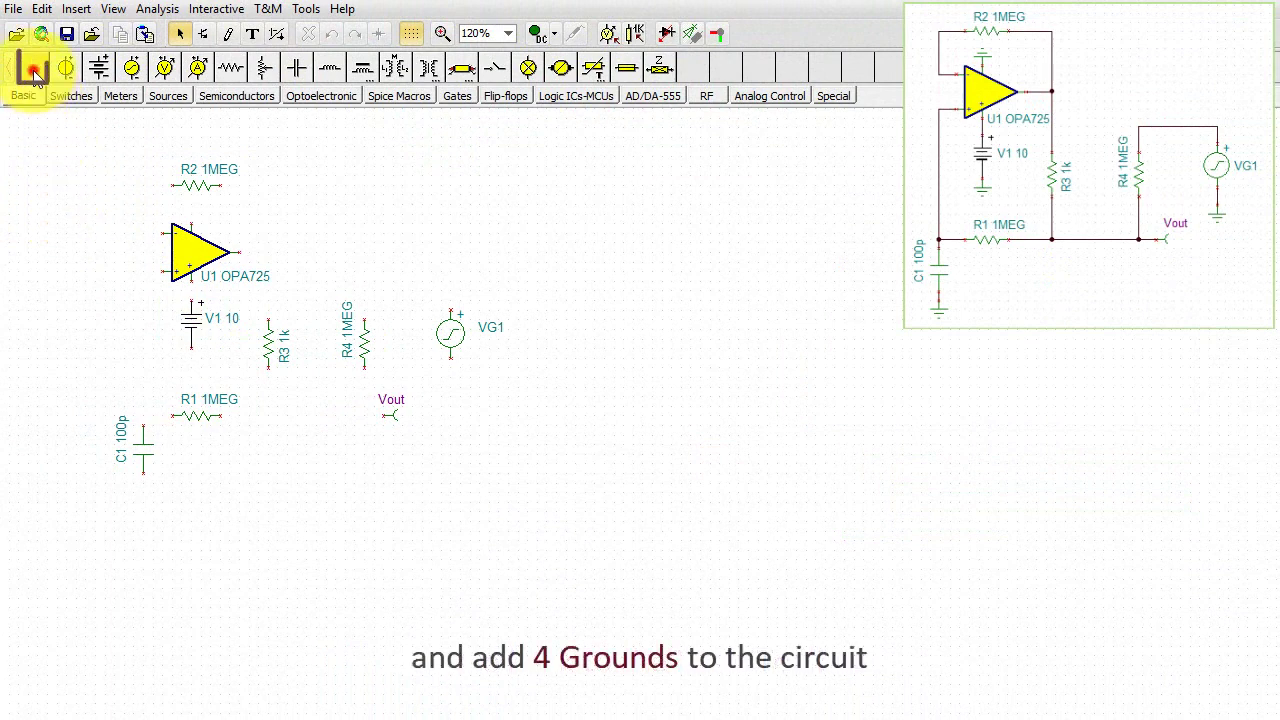
left_click(190, 352)
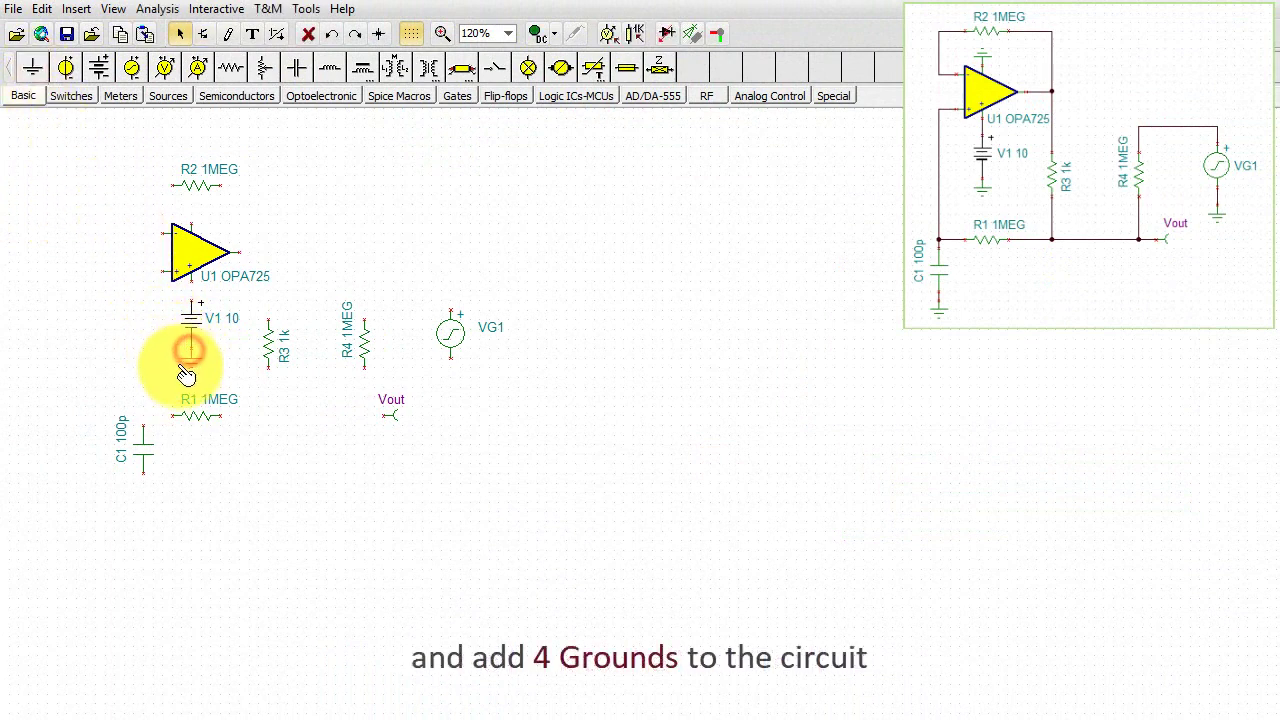
left_click(33, 67)
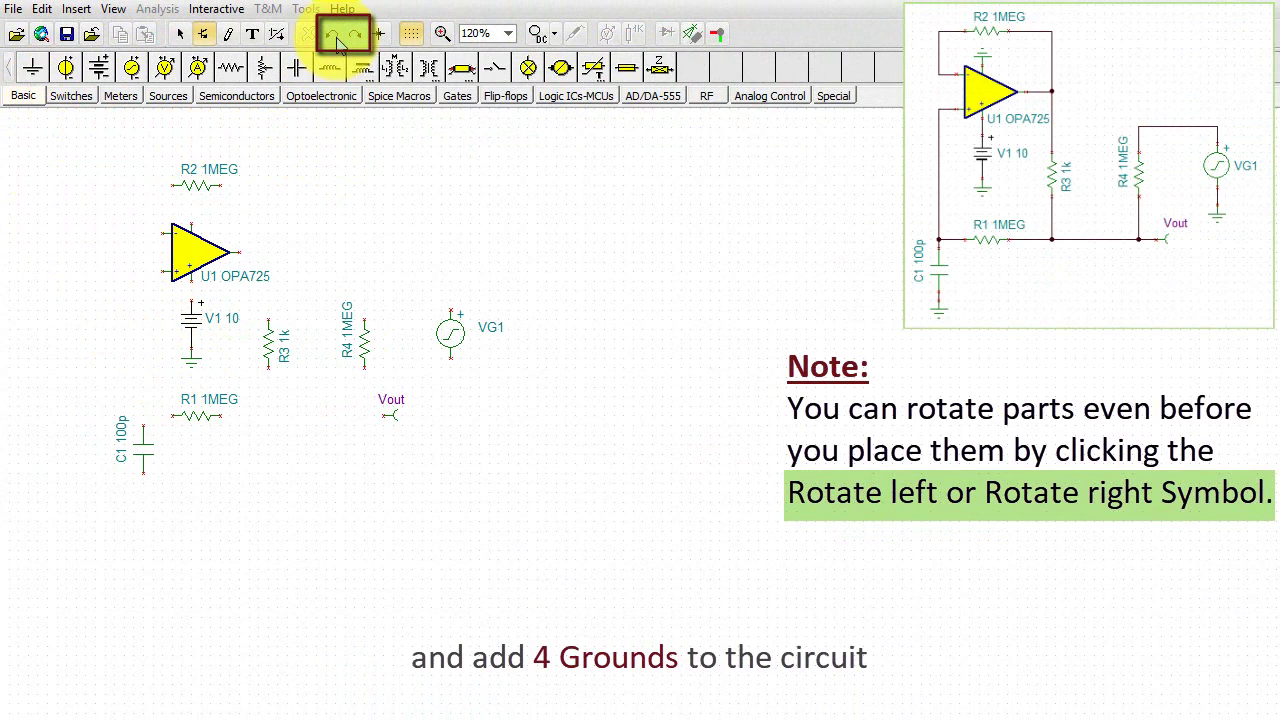
left_click(197, 226)
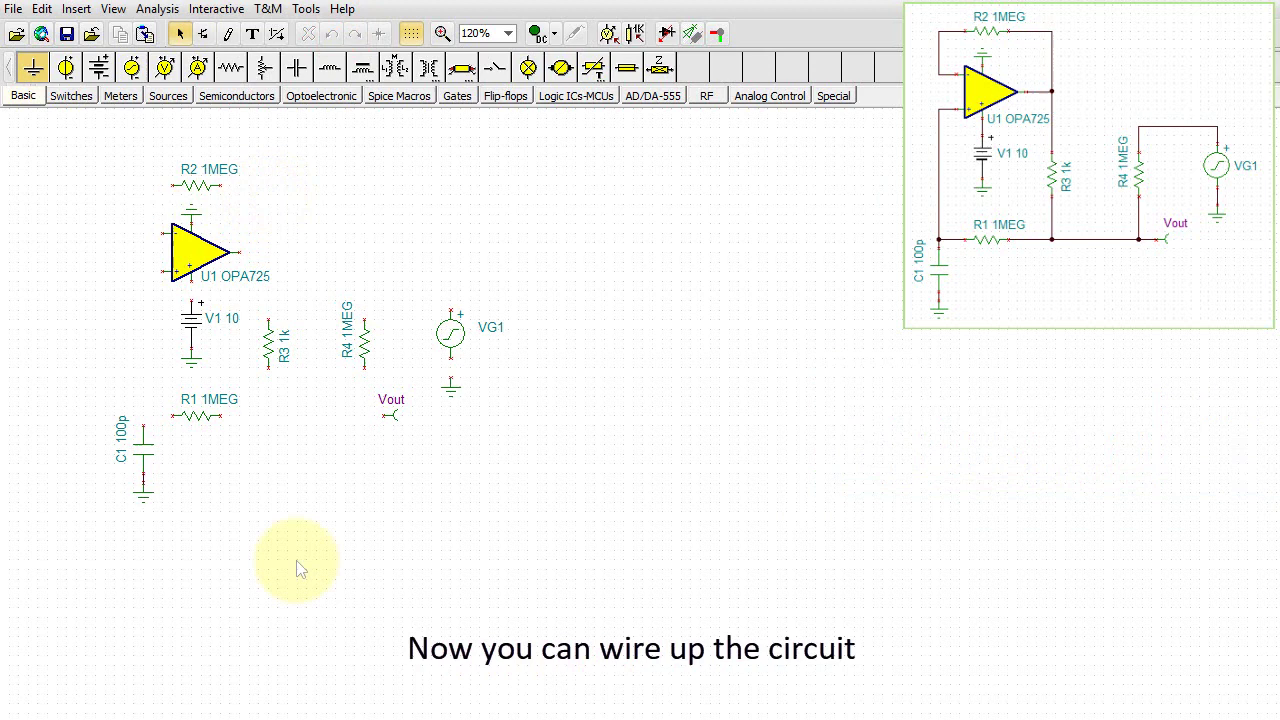
Wire the op-amp input to C1, the inverting input over R2 to the output, and R3 to the output.
left_click(164, 270)
left_click_drag(145, 270, 143, 426)
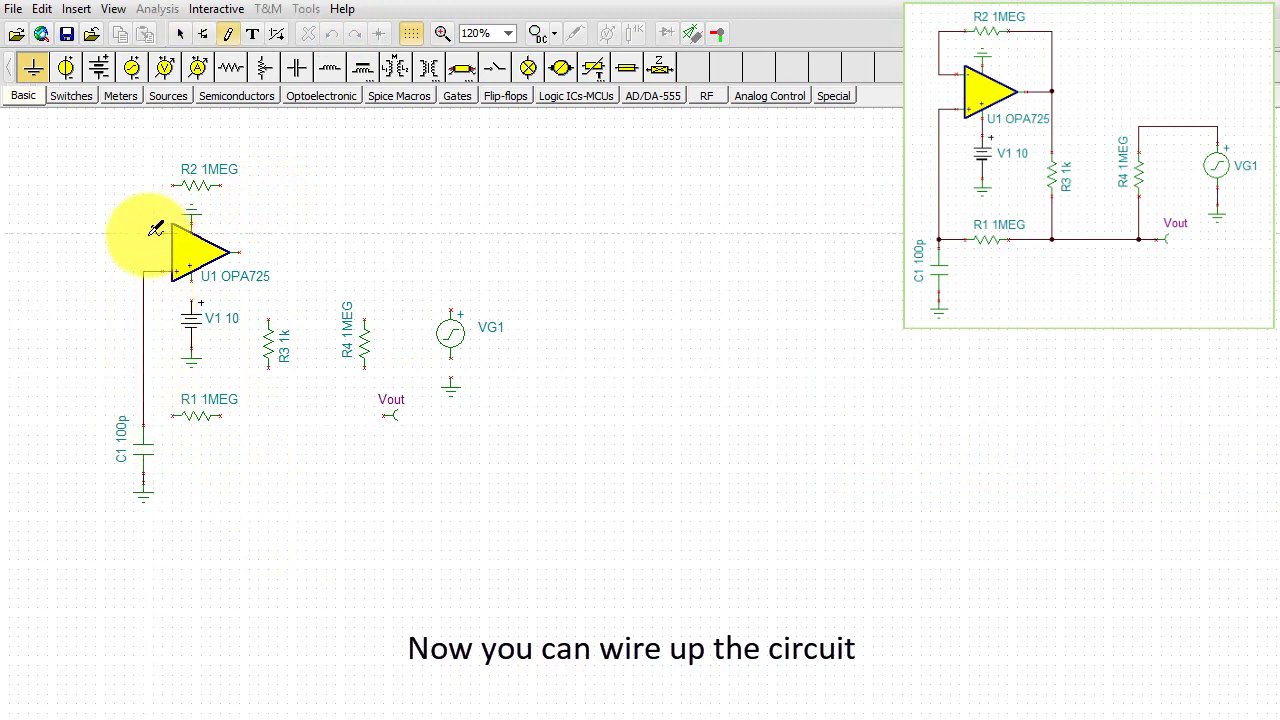
left_click_drag(150, 233, 230, 251)
left_click_drag(268, 319, 268, 254)
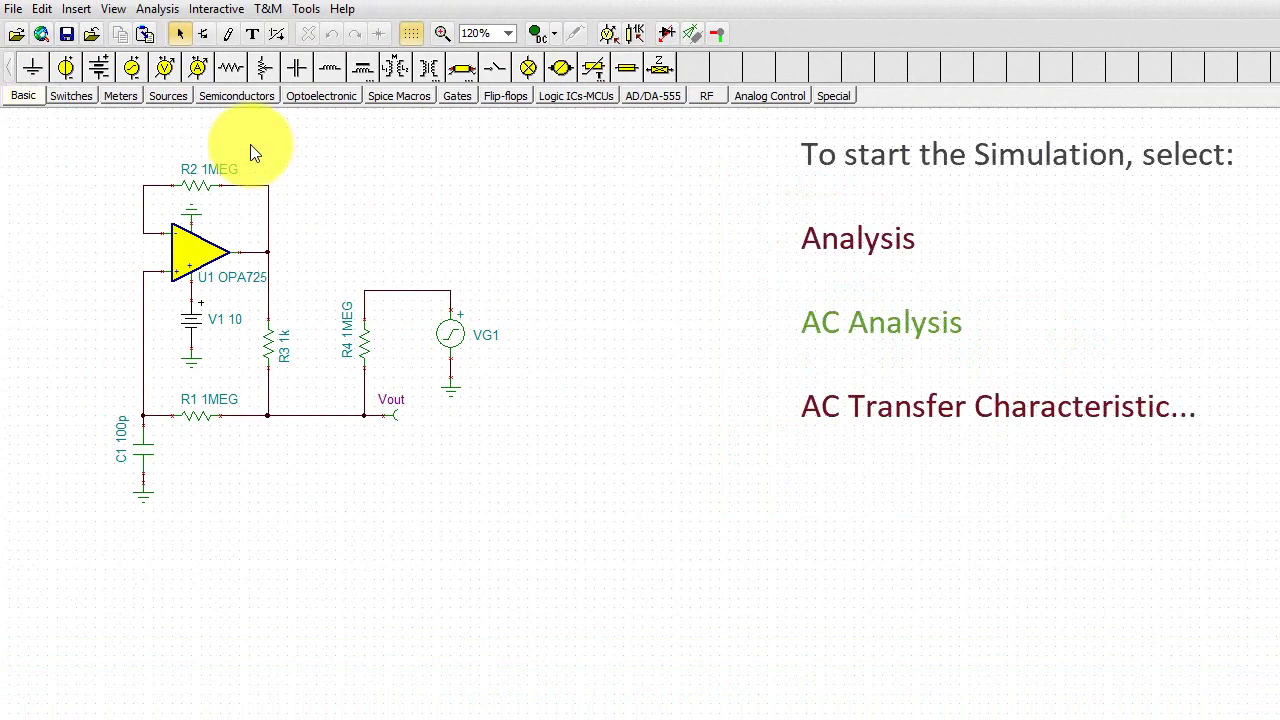
Run the AC Transfer Characteristic analysis with the default 10m–1k Hz sweep.
left_click(161, 12)
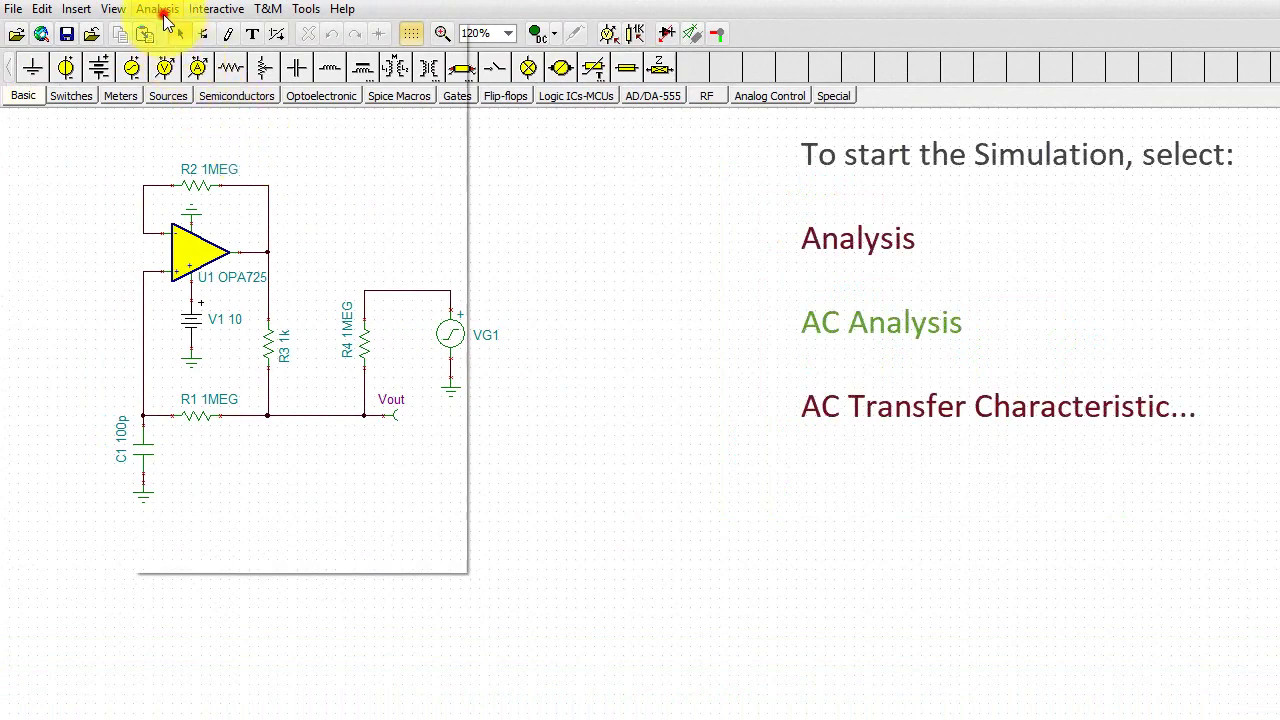
mouse_move(266, 341)
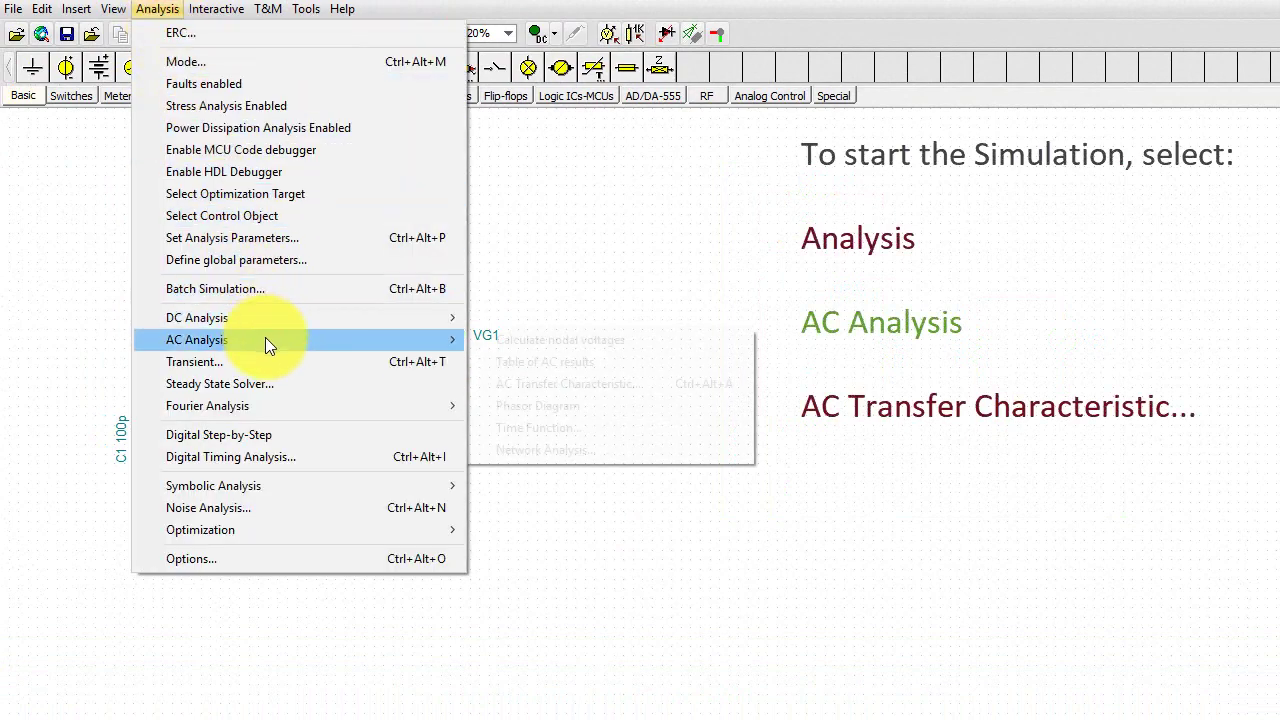
left_click(514, 384)
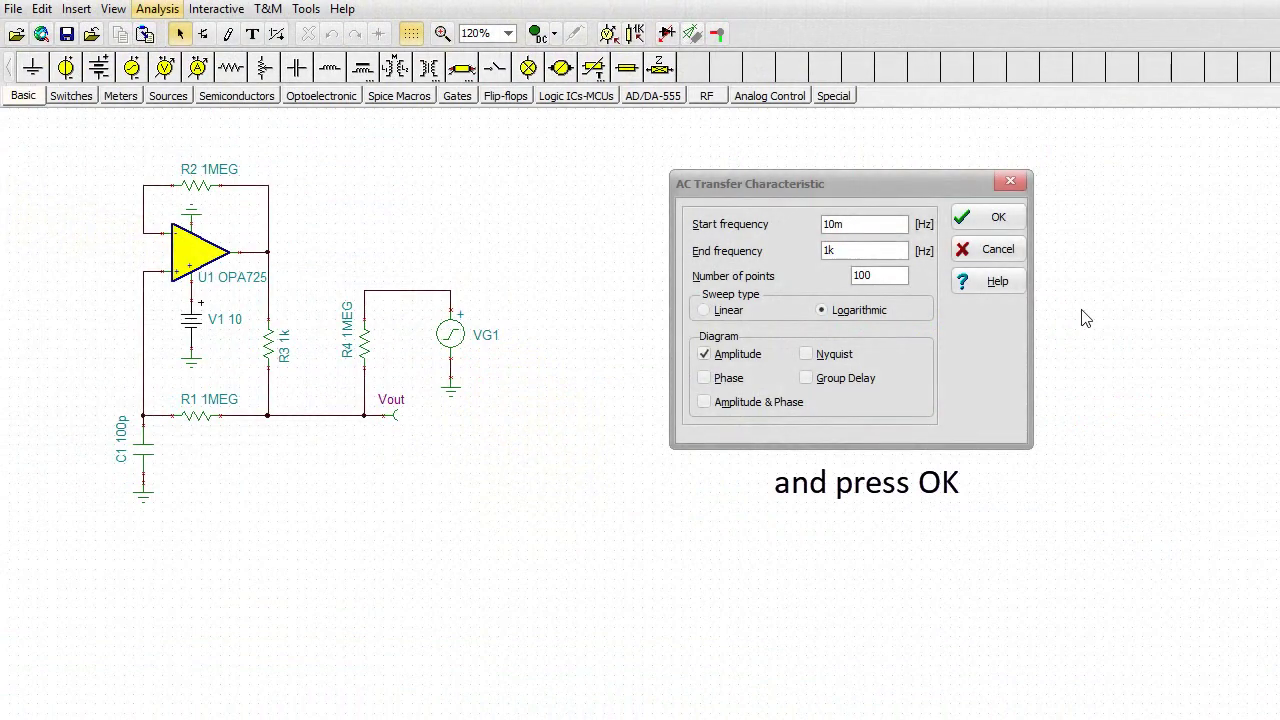
left_click(992, 219)
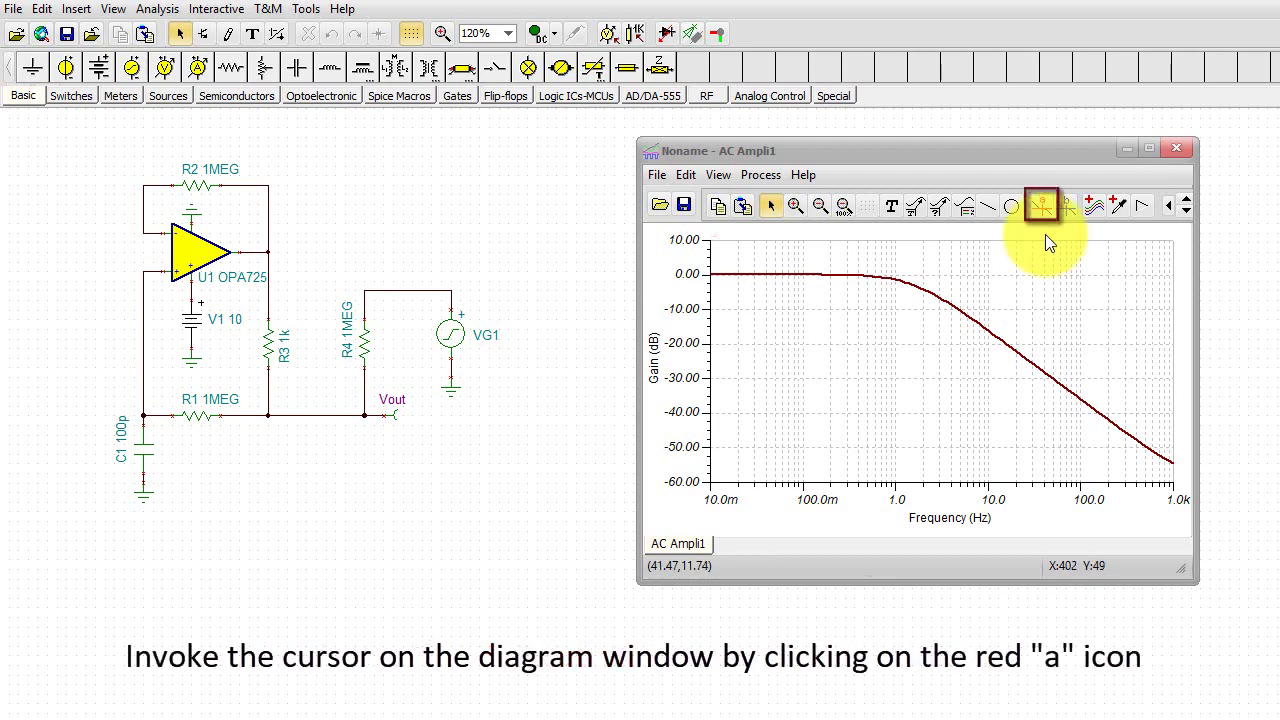
Attach cursor A to the gain curve and set its y value to -3 dB, reading 1.6 Hz.
left_click(1043, 207)
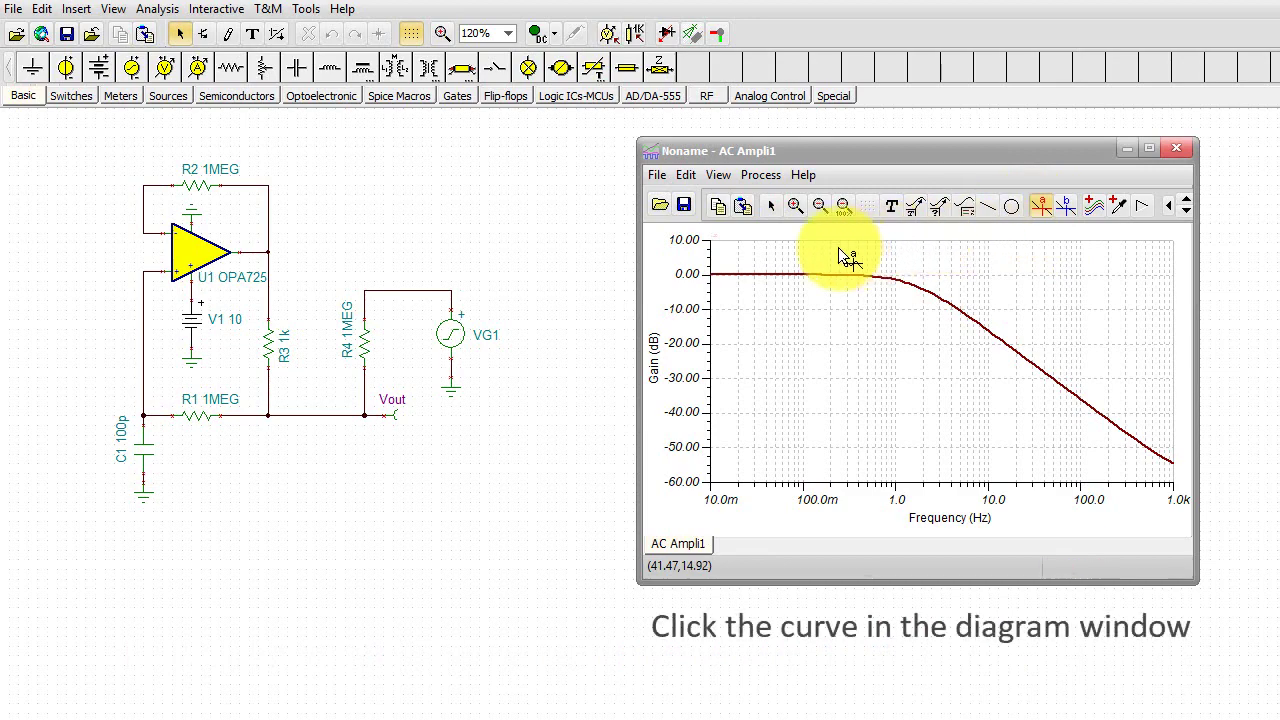
left_click(725, 272)
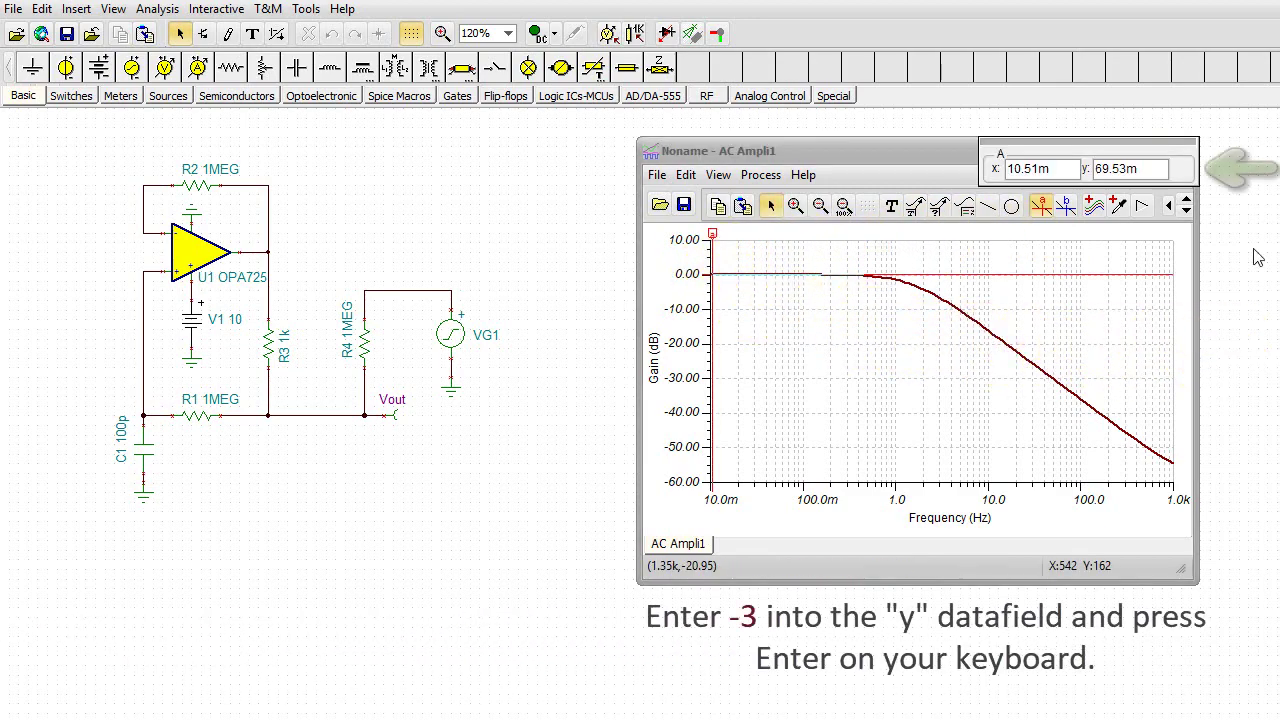
left_click_drag(1142, 170, 1069, 172)
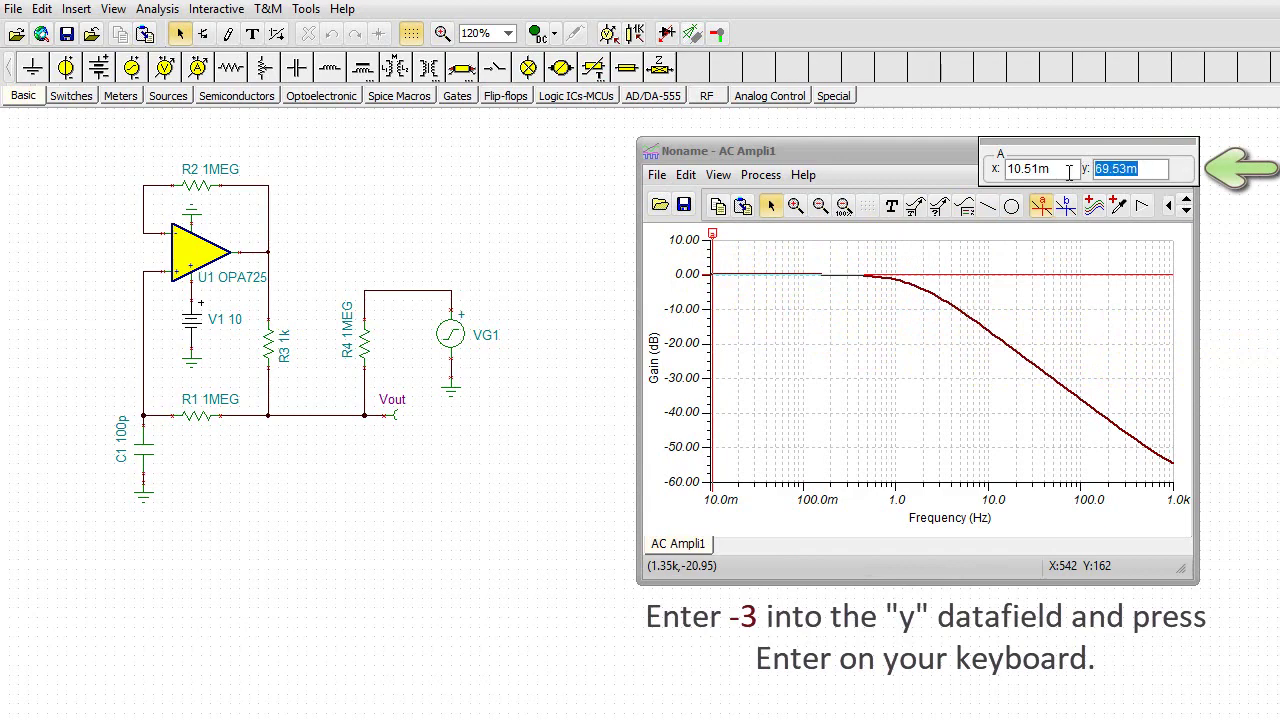
type("-3")
key("Return")
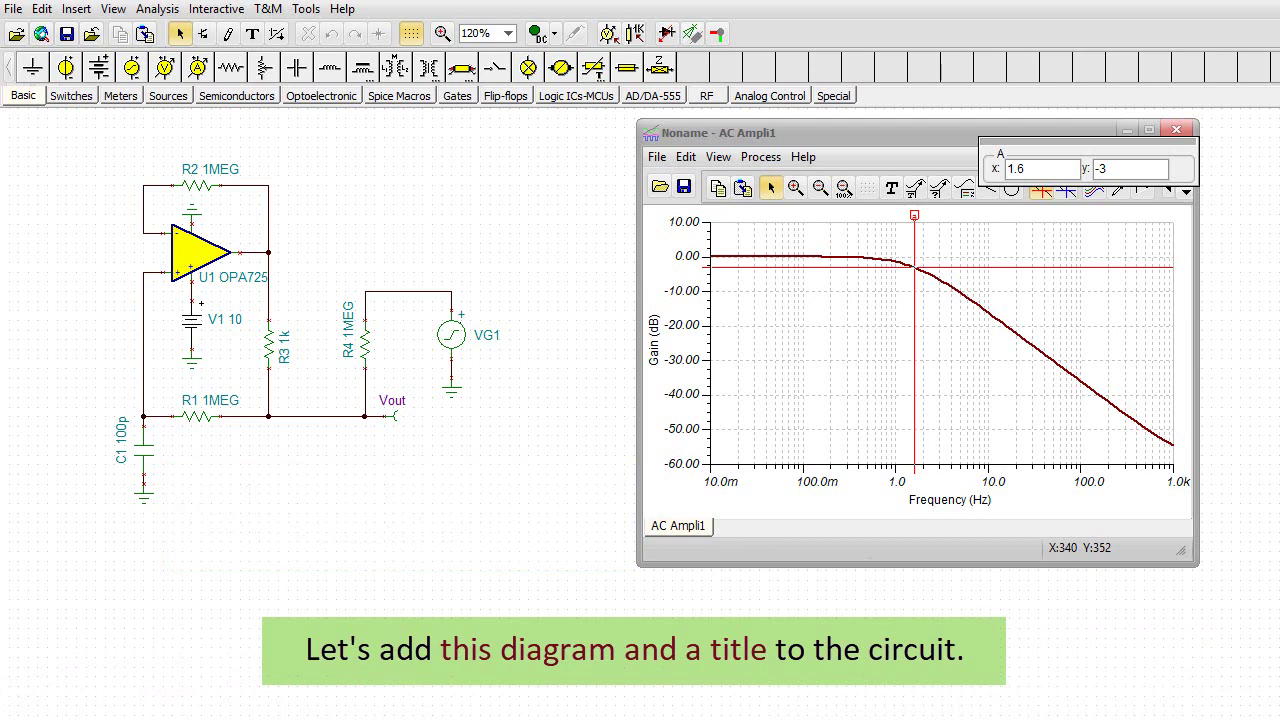
Copy the gain diagram to the clipboard and close the diagram window.
left_click(685, 157)
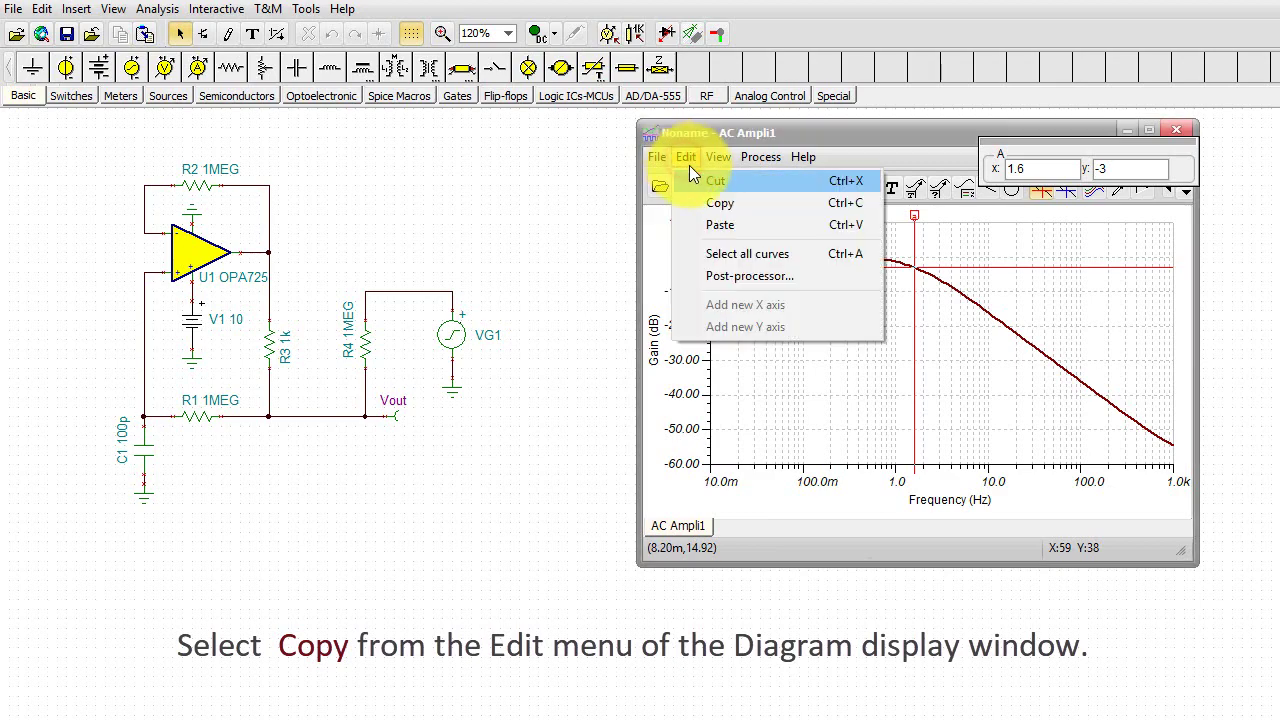
left_click(720, 205)
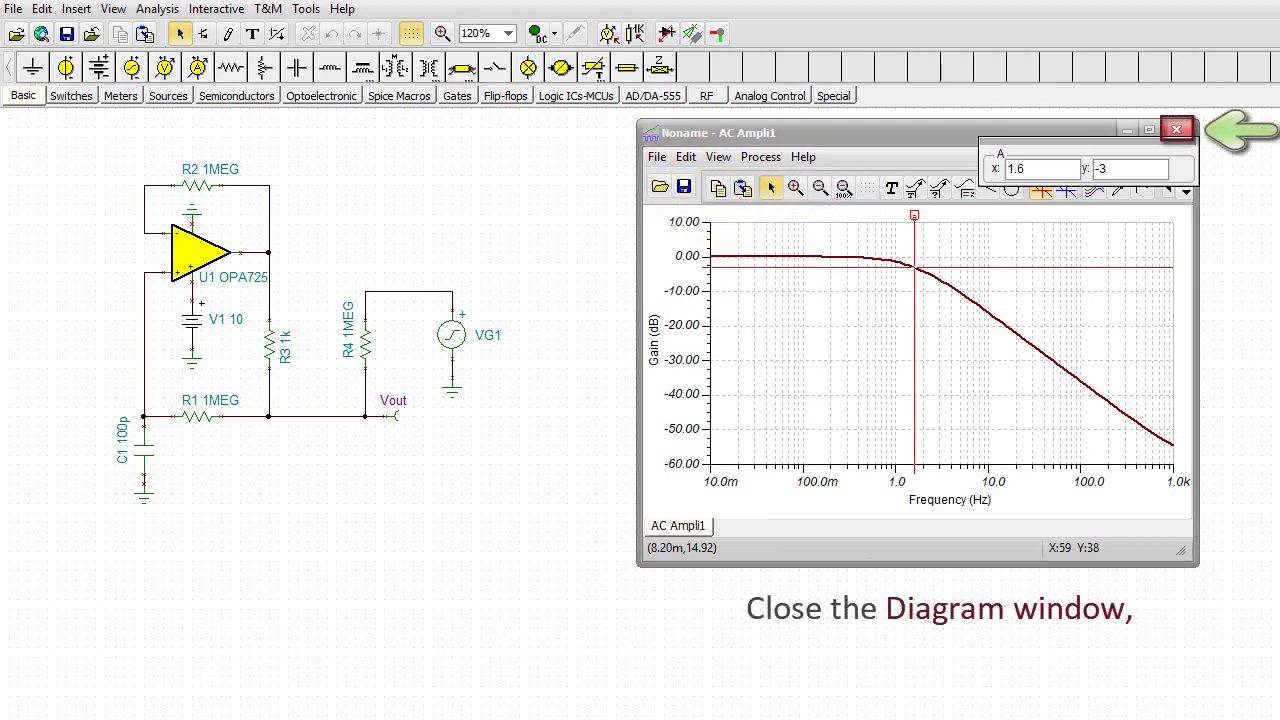
left_click(1176, 129)
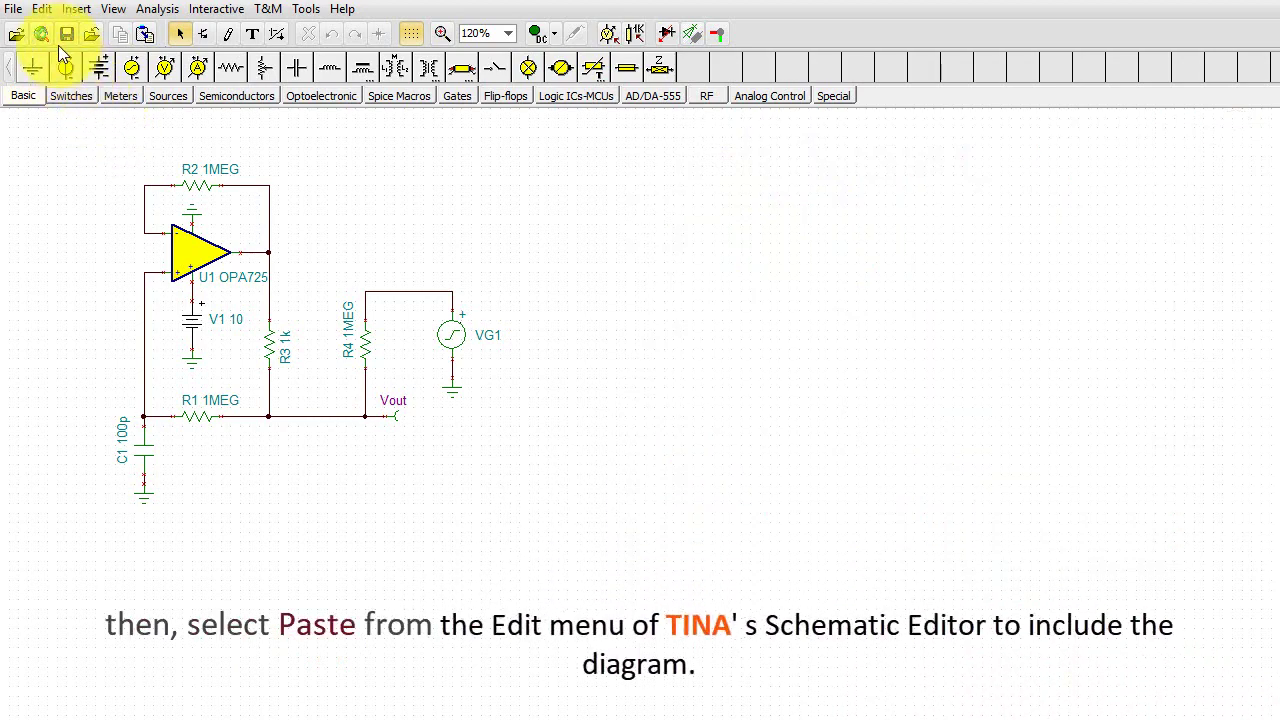
Paste the diagram to the right of the circuit and make it slightly narrower.
left_click(43, 10)
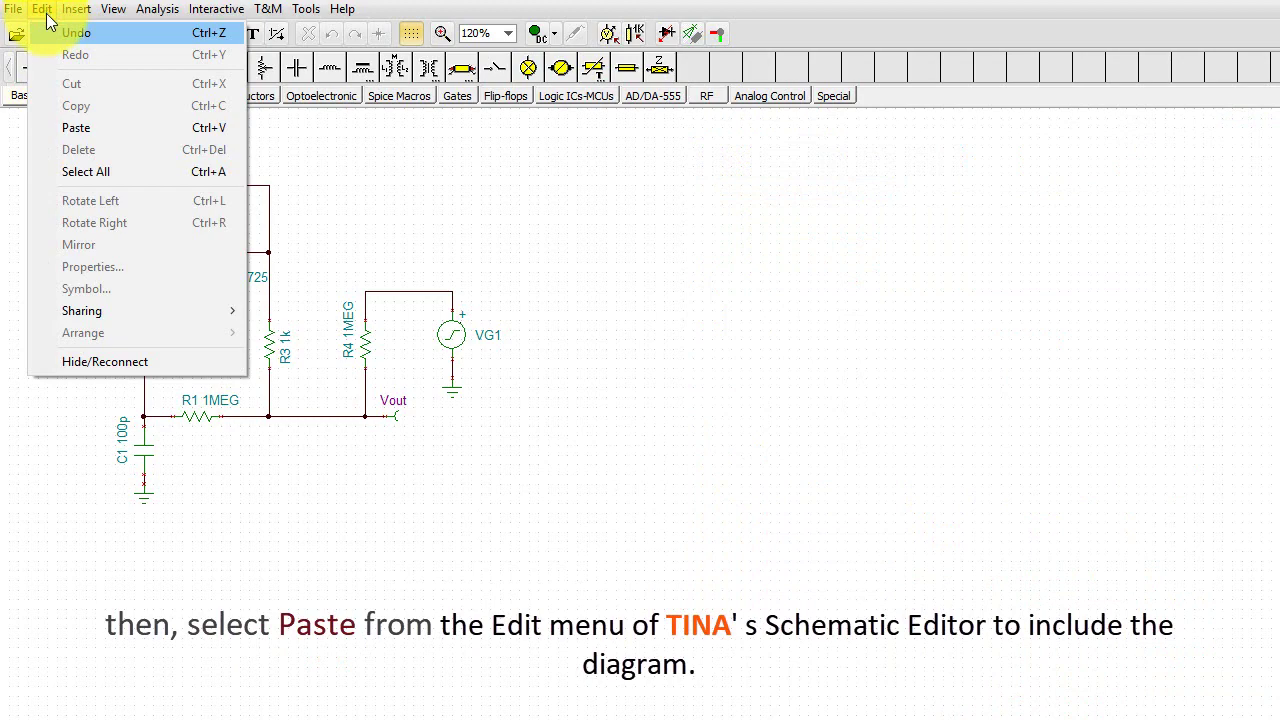
left_click(86, 128)
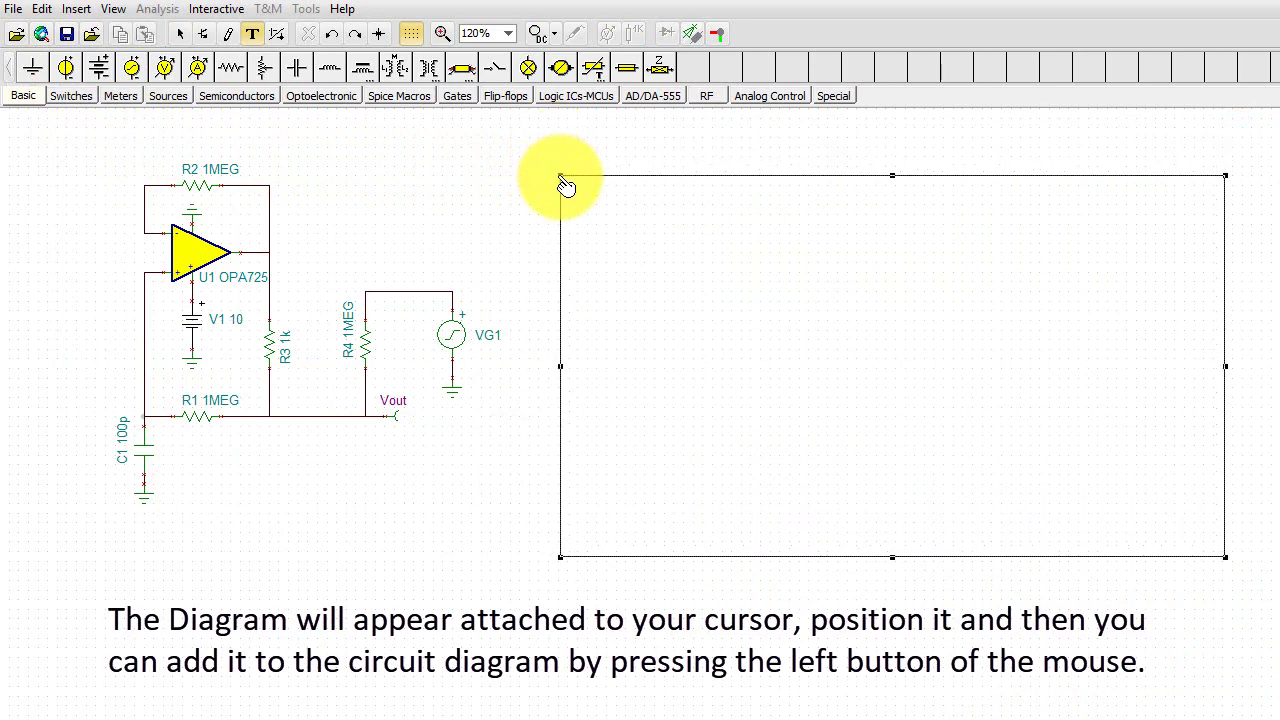
left_click(565, 189)
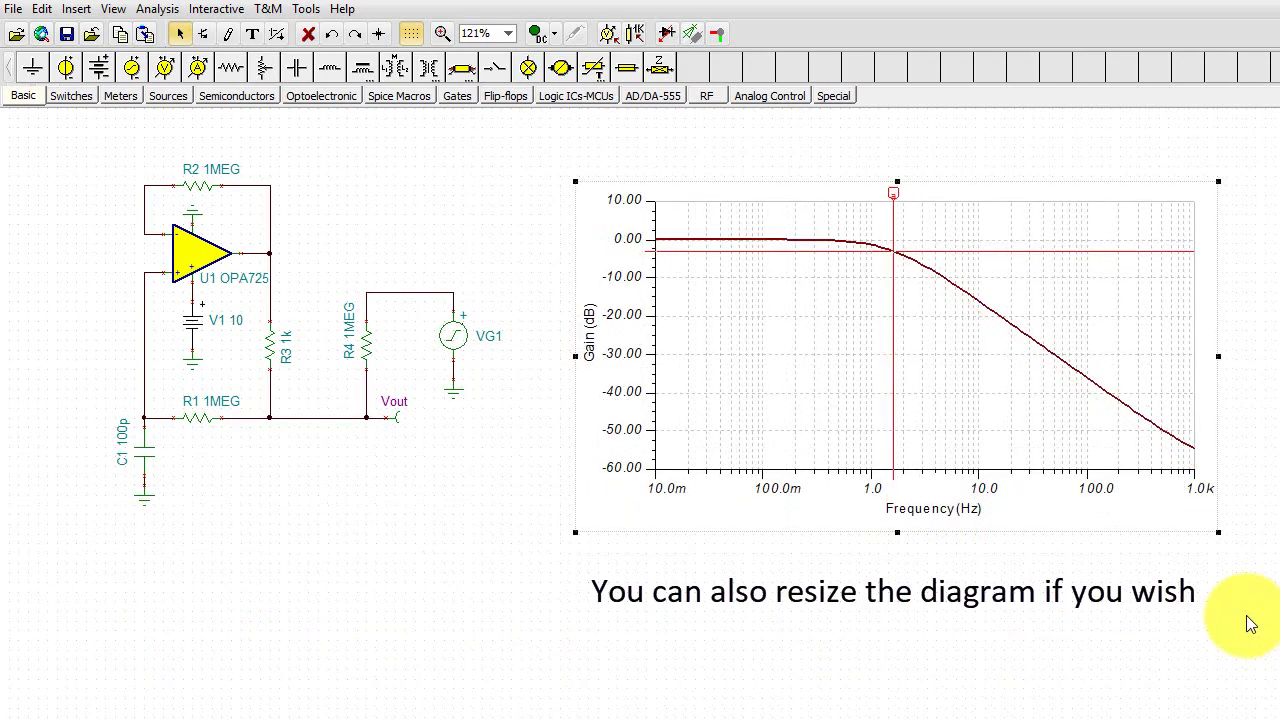
left_click_drag(1216, 533, 1166, 523)
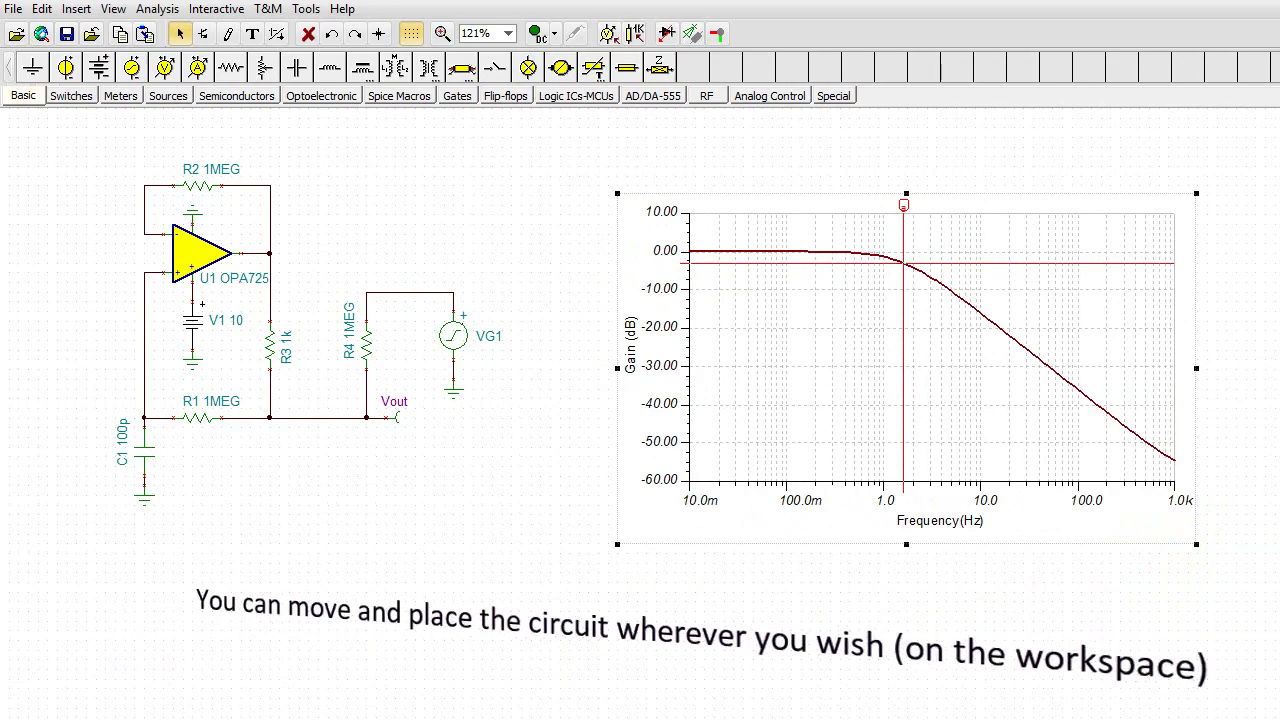
Window-select the entire circuit, move it down and right beside the gain diagram, then deselect.
left_click_drag(27, 132, 546, 545)
left_click_drag(193, 262, 212, 300)
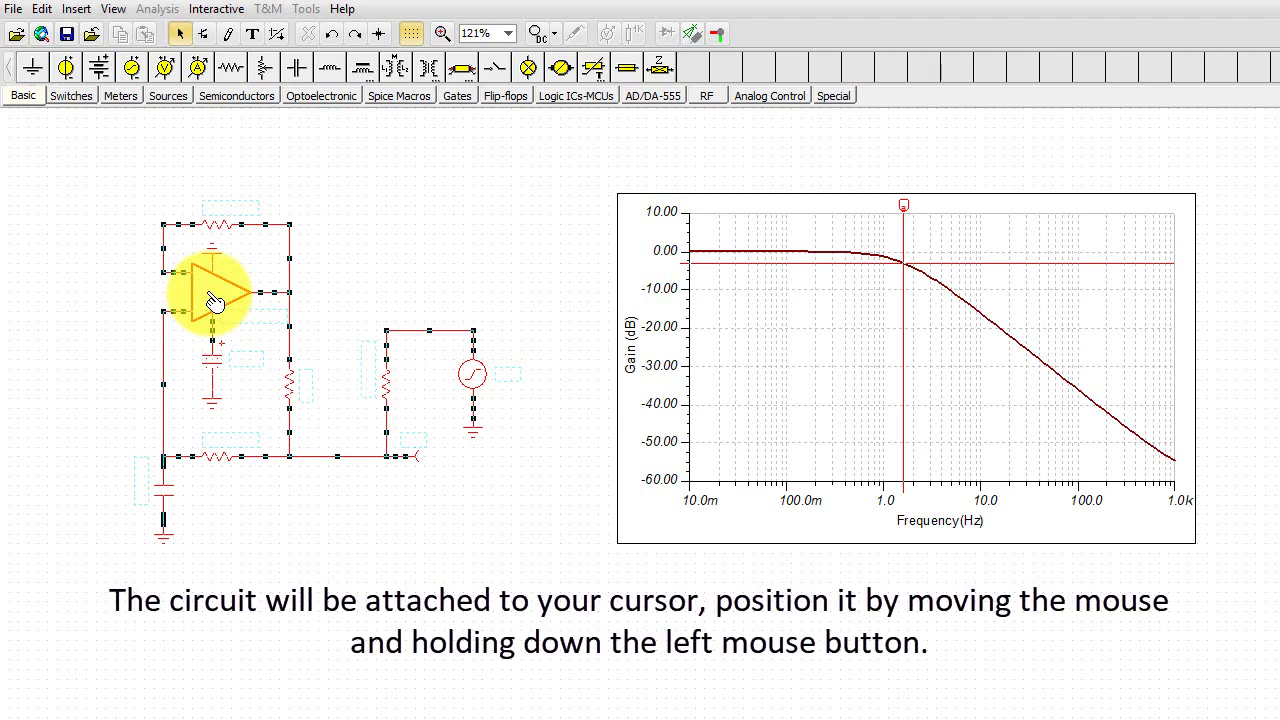
left_click(214, 293)
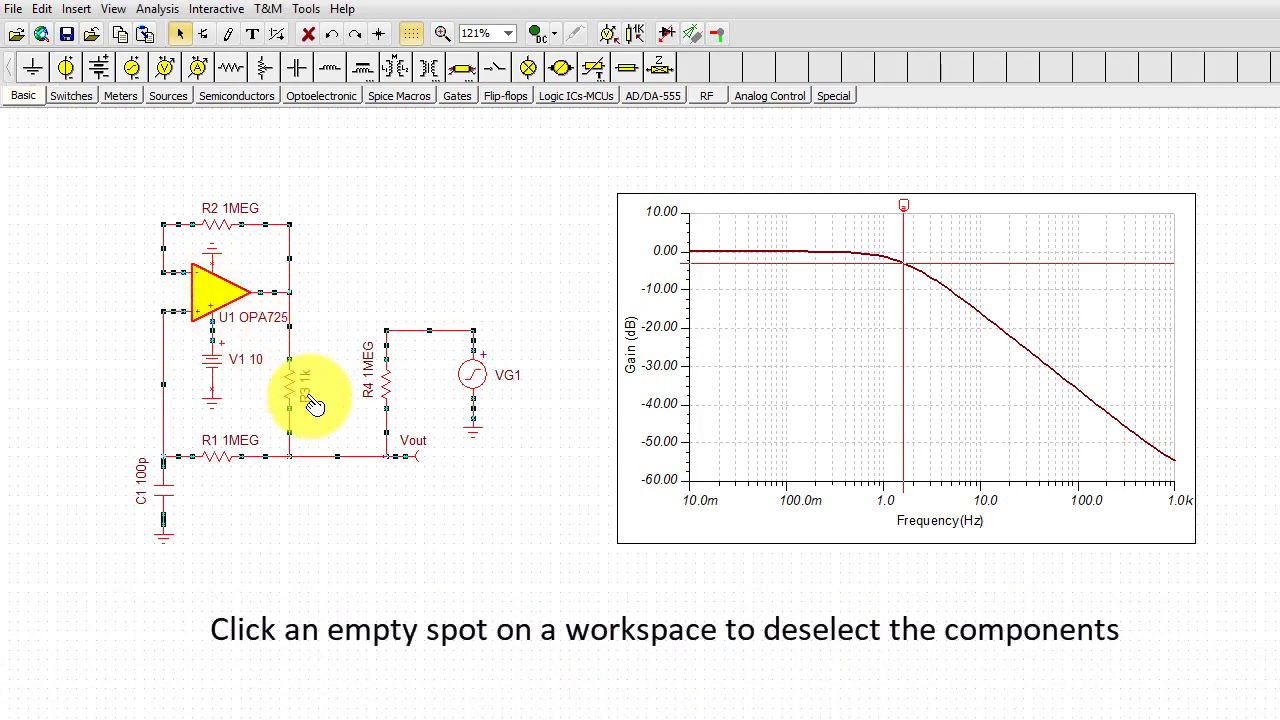
left_click(856, 683)
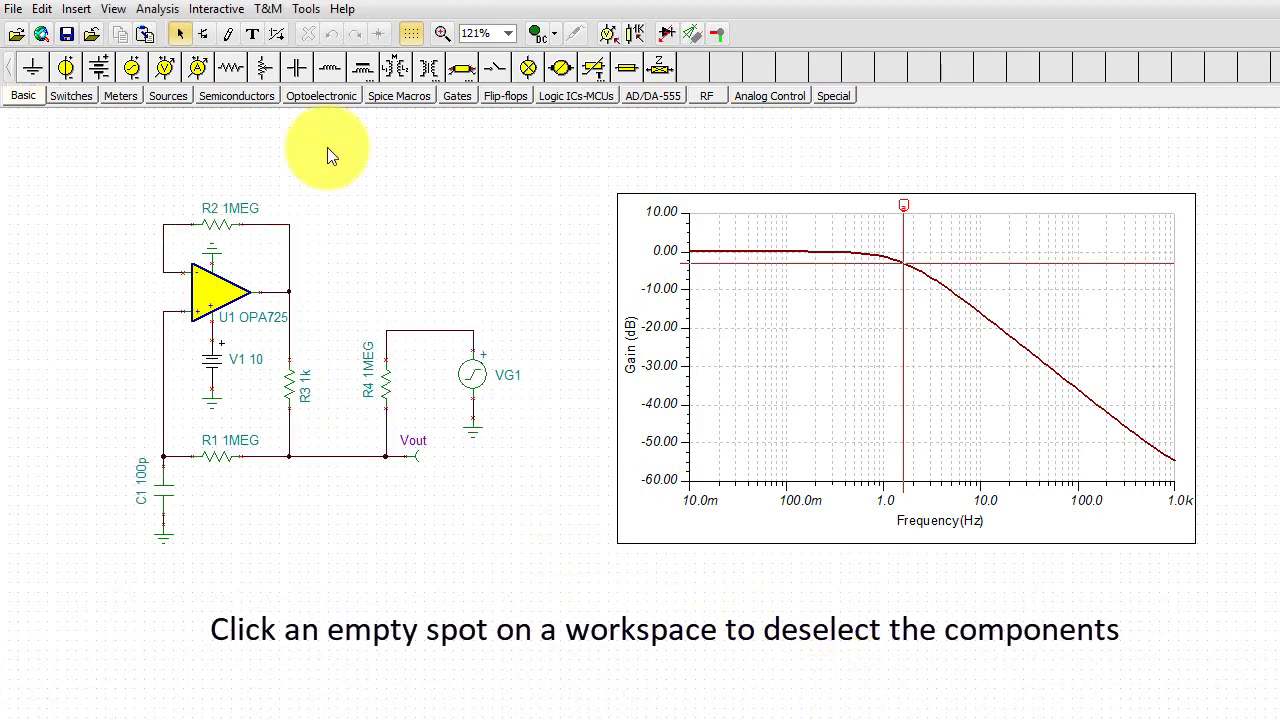
Enter the title 'Capacitance Multiplier' as 18-point Arial navy text and confirm it.
left_click(253, 35)
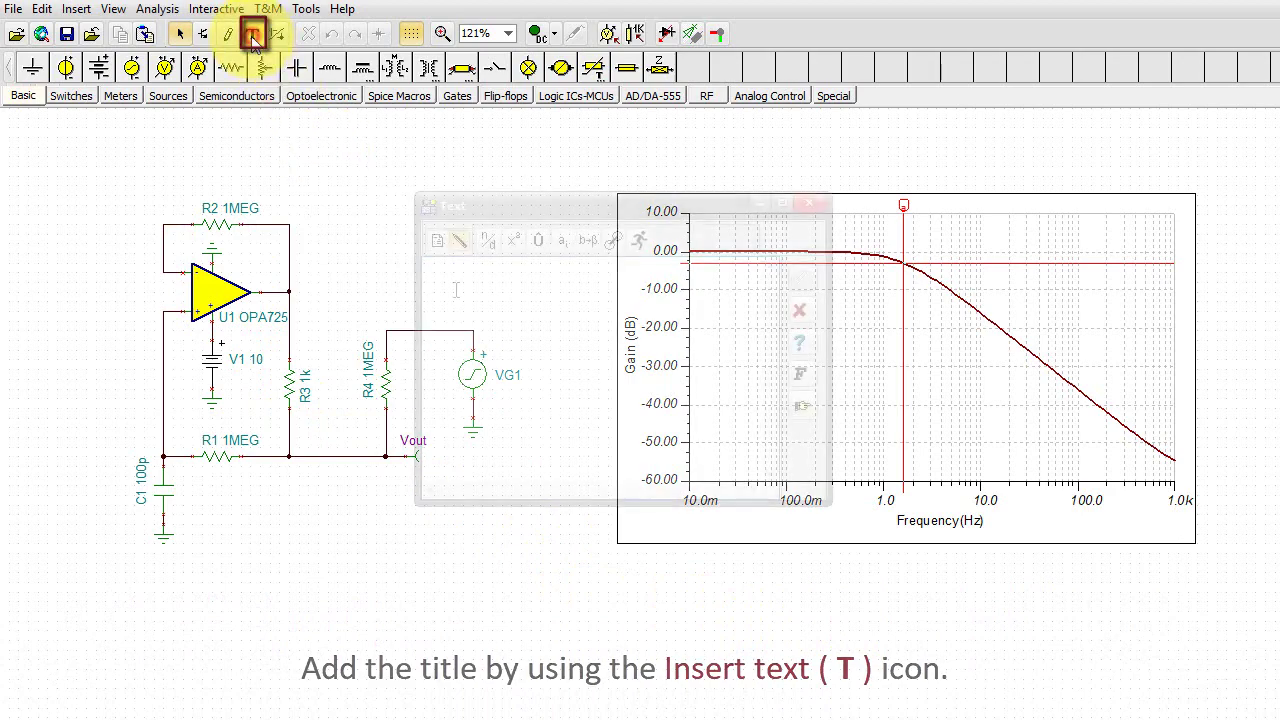
type("Capacitance Multiplier")
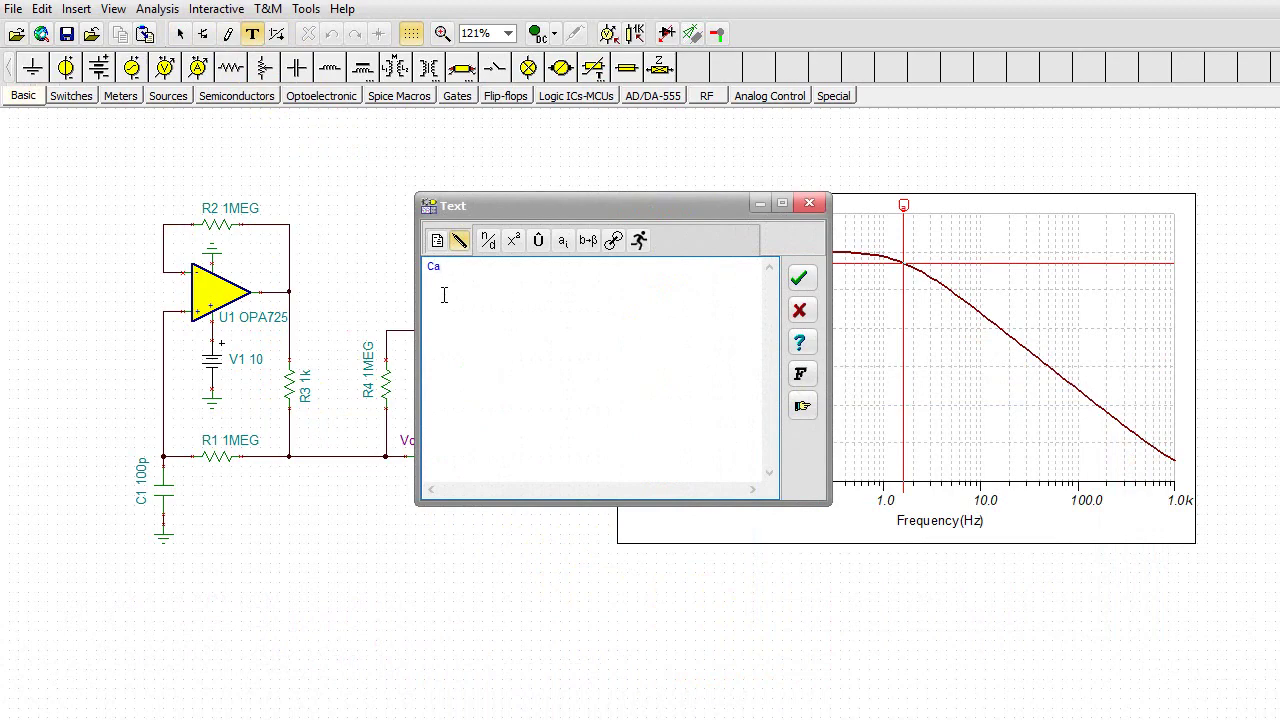
left_click(799, 374)
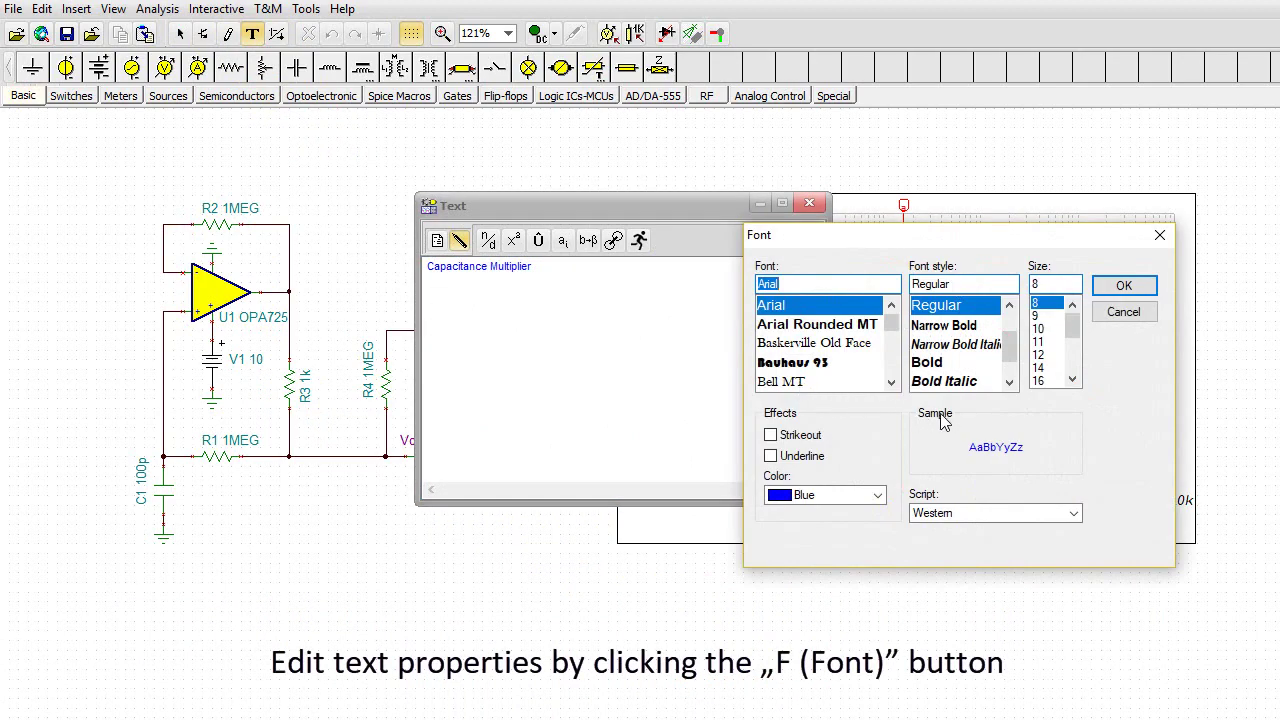
left_click_drag(1073, 322, 1075, 348)
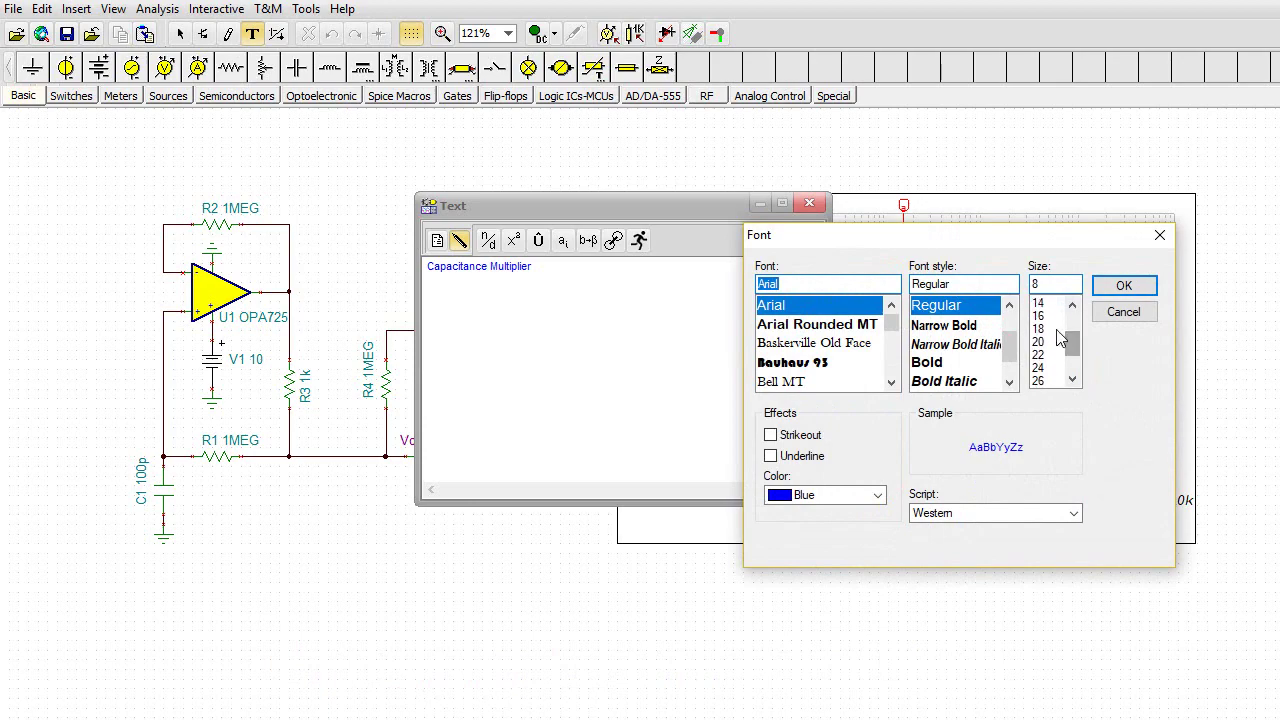
left_click(1038, 328)
left_click(878, 496)
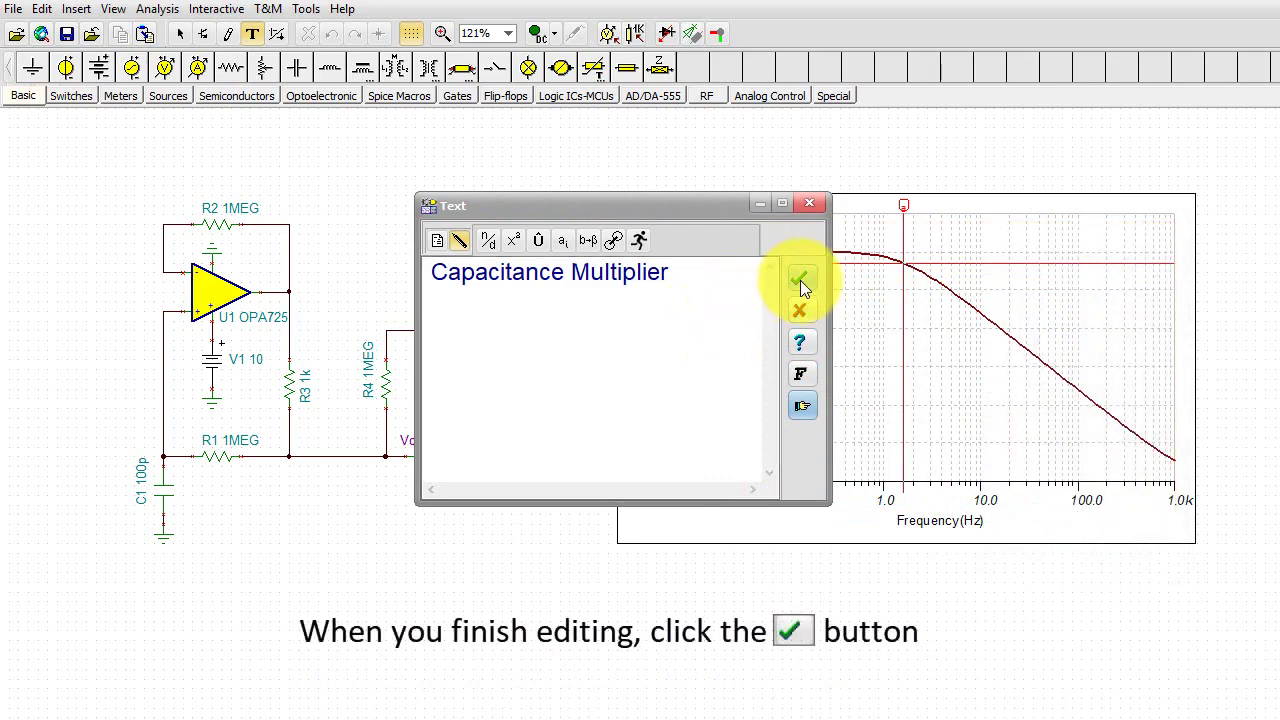
left_click(800, 280)
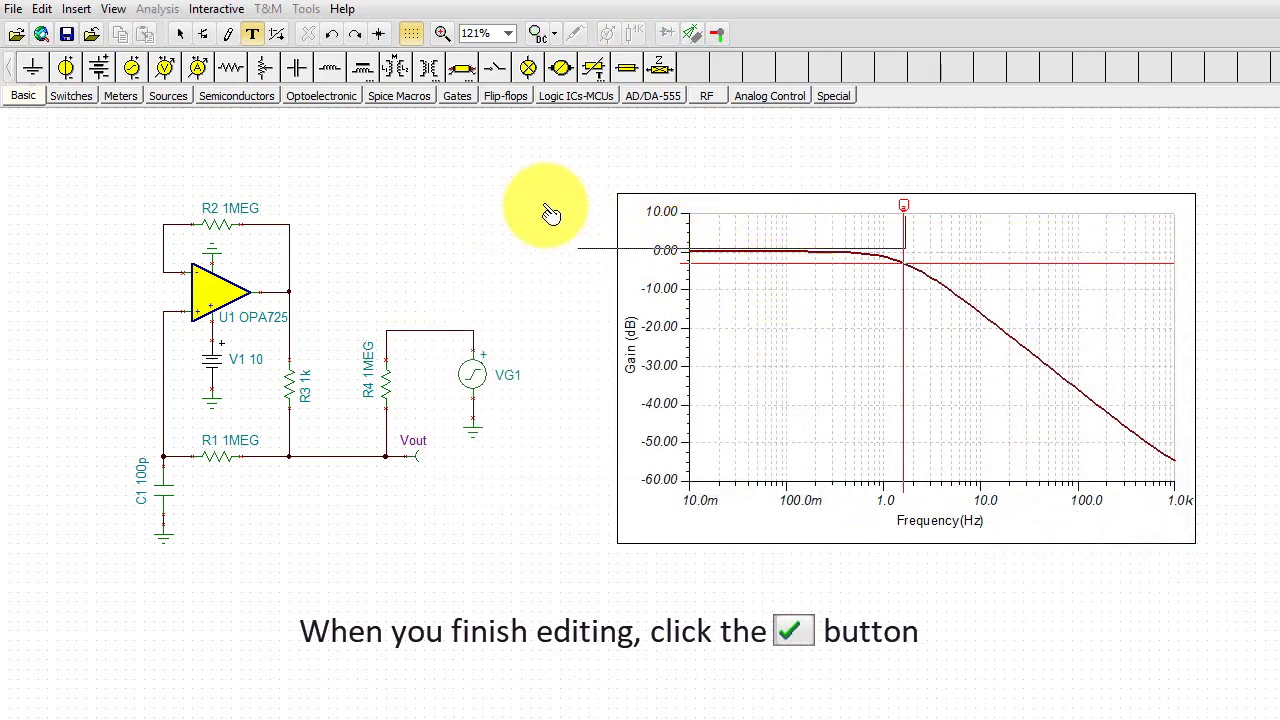